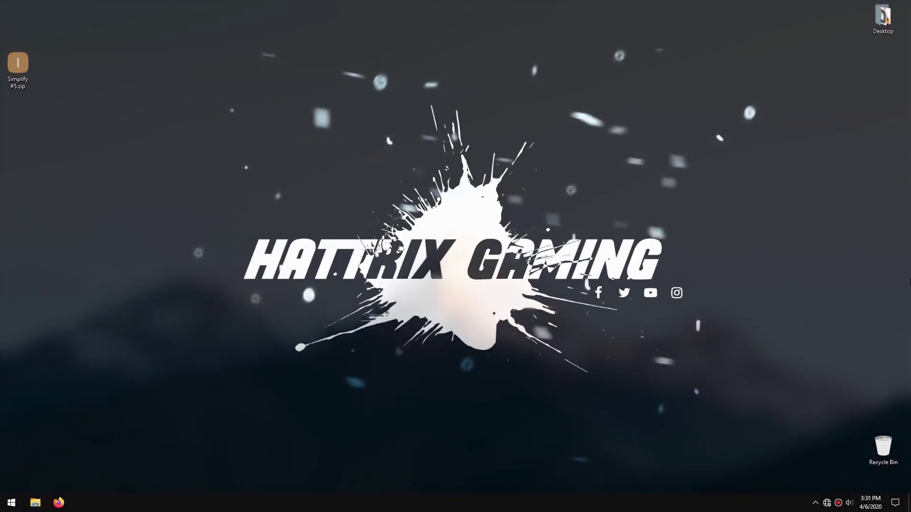
Extract Simplify #5.zip onto the desktop with 7-Zip and place the extracted folder below the archive
right_click(16, 69)
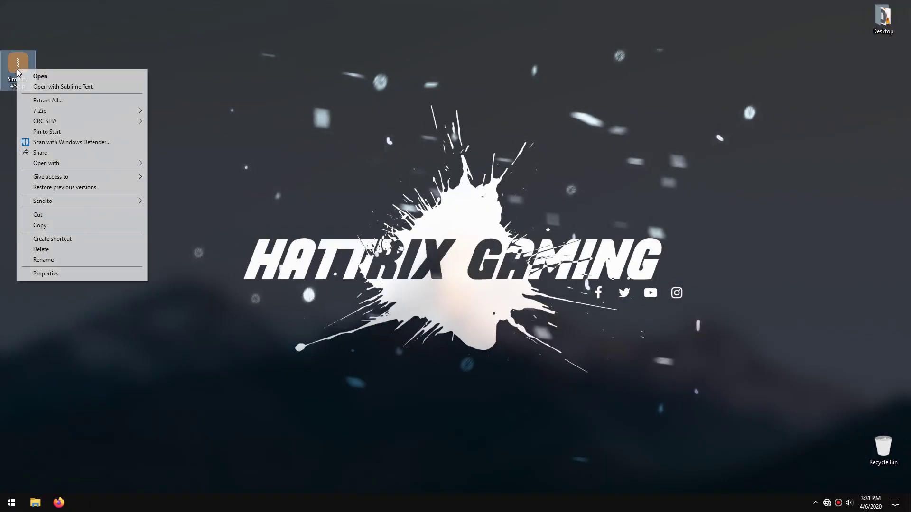
mouse_move(94, 110)
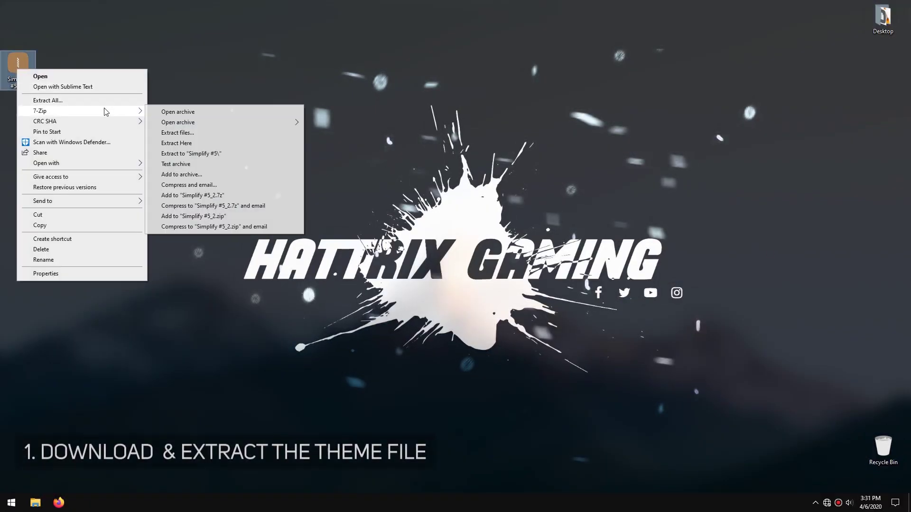
left_click(201, 142)
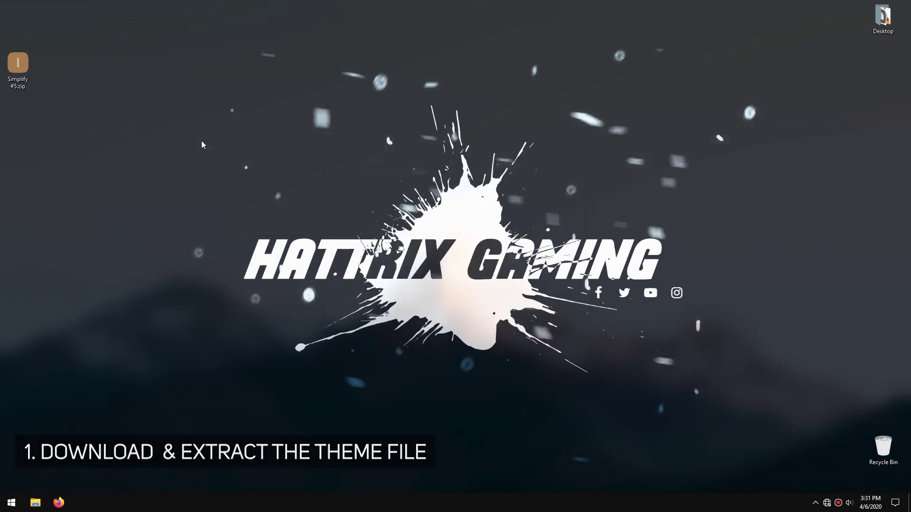
left_click_drag(26, 28, 41, 126)
Install the 64-bit version of Rainmeter from the theme's 1. Rainmeter folder with launch on startup, then return to the Simplify #5 folder
double_click(16, 114)
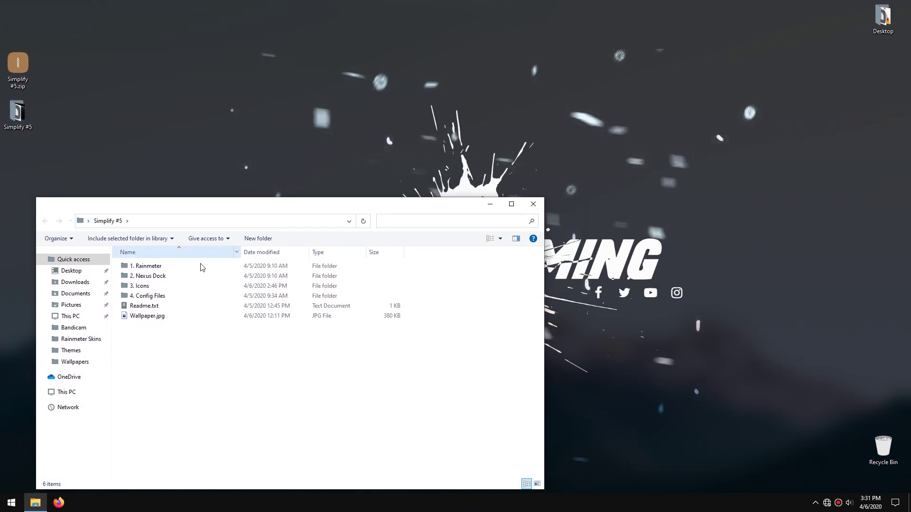
left_click(167, 264)
double_click(167, 264)
double_click(169, 266)
left_click(448, 274)
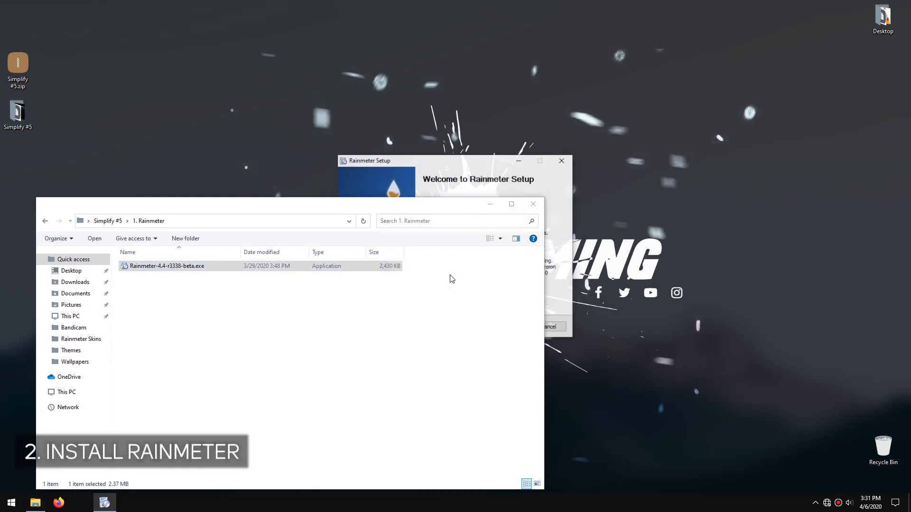
left_click_drag(463, 164, 675, 168)
left_click(717, 331)
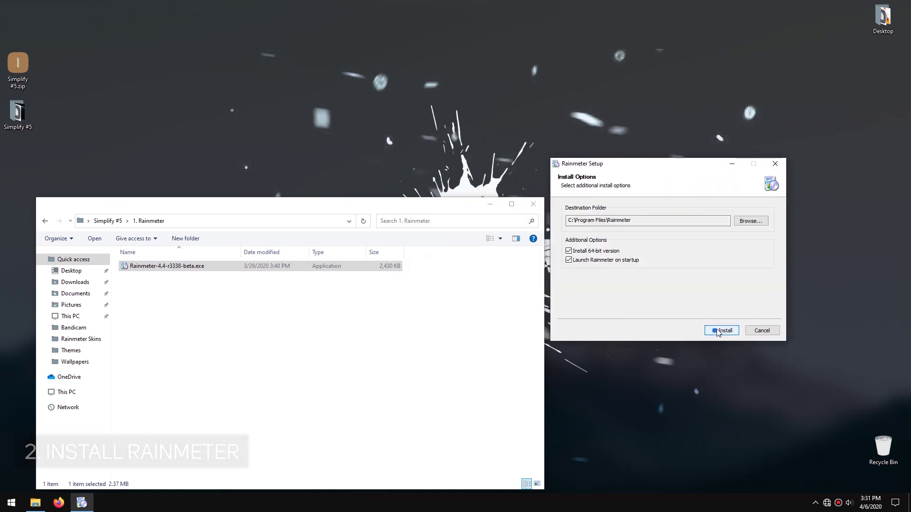
left_click(717, 331)
left_click(719, 331)
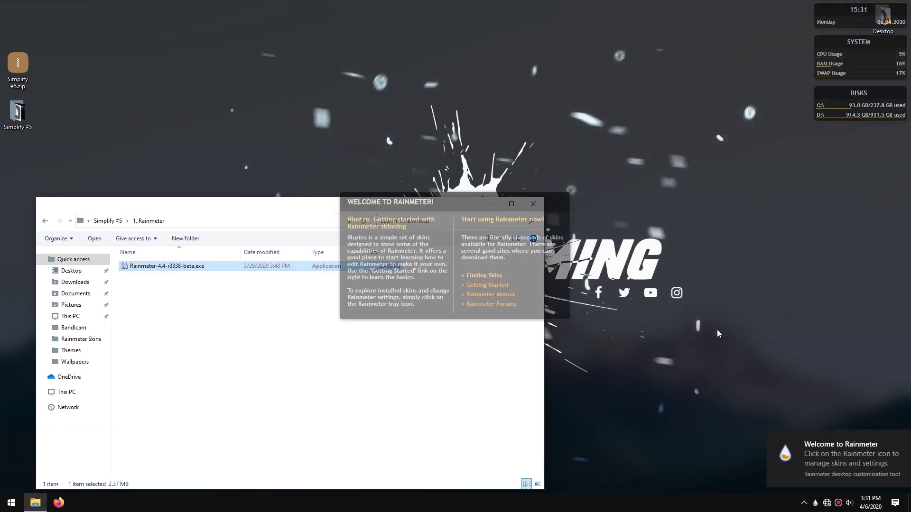
left_click(100, 221)
left_click(312, 212)
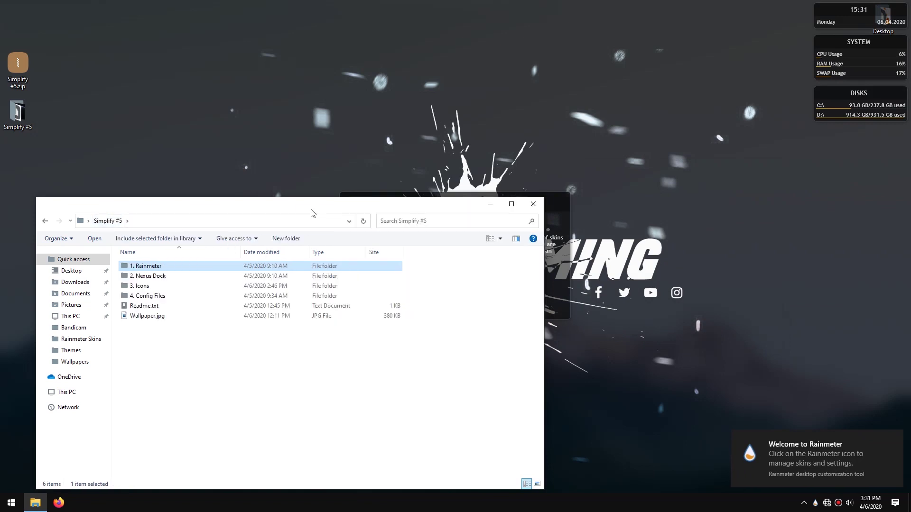
Minimize the folder window and unload the default illustro Welcome, System, Clock and Disk skins from the desktop
left_click(491, 204)
right_click(465, 211)
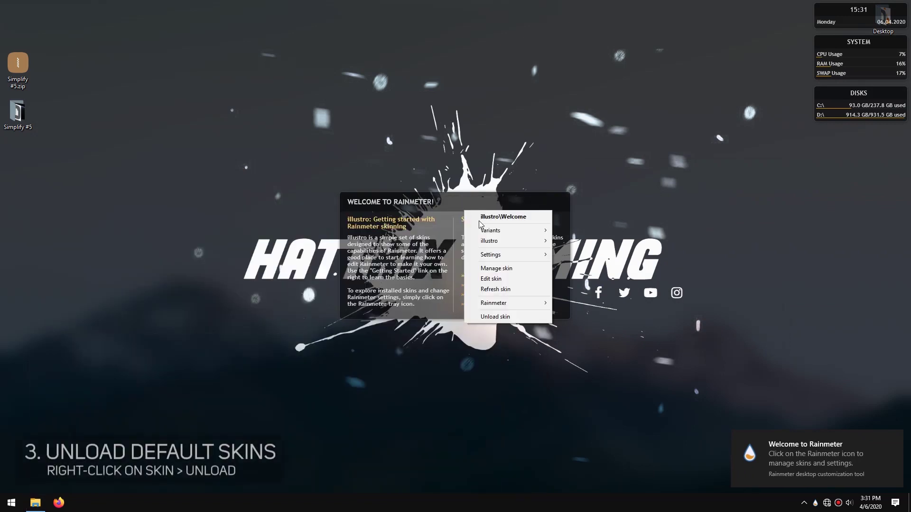
left_click(511, 315)
right_click(829, 47)
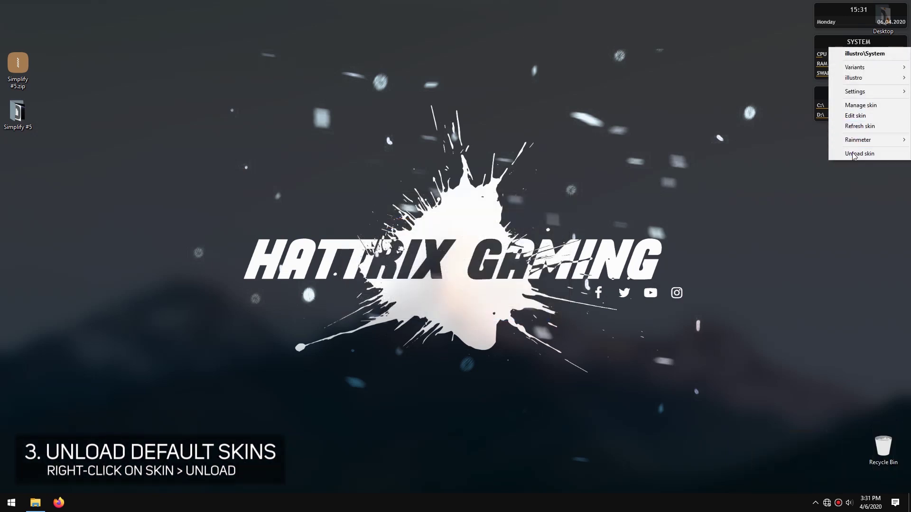
left_click(854, 154)
right_click(842, 33)
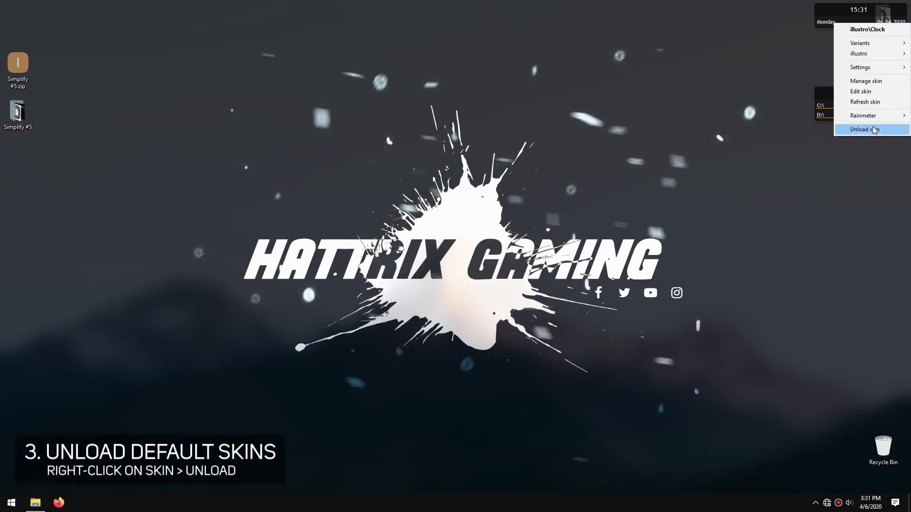
left_click(846, 129)
right_click(842, 124)
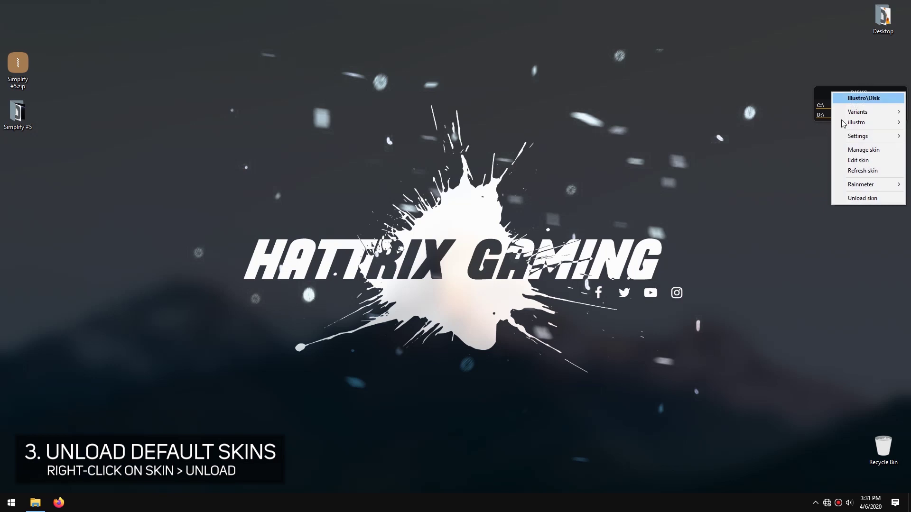
left_click(861, 198)
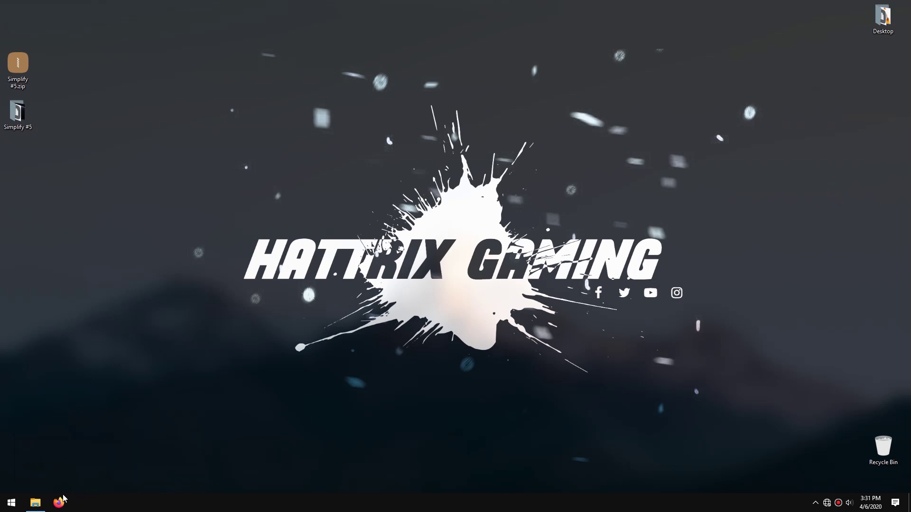
Install Nexus Dock by running NexusSetup.exe from the theme's 2. Nexus Dock folder and accepting the license agreement
left_click(46, 501)
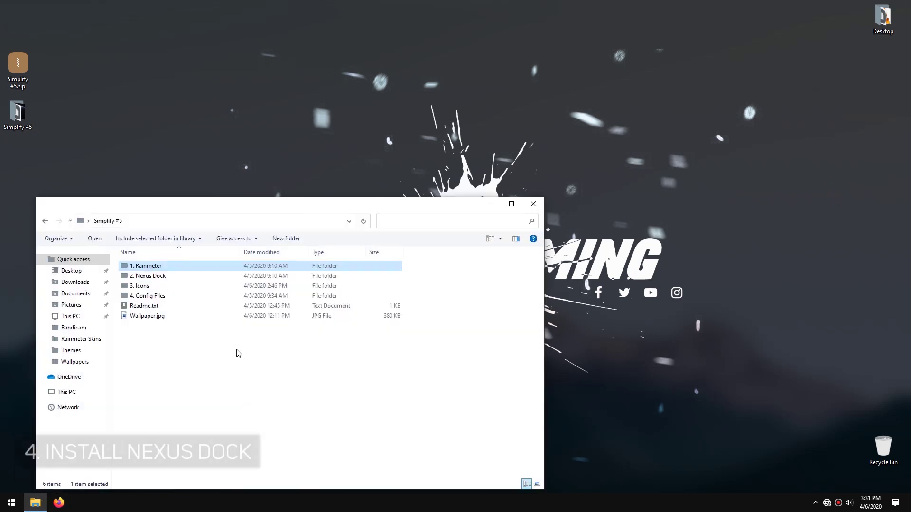
double_click(152, 277)
double_click(150, 266)
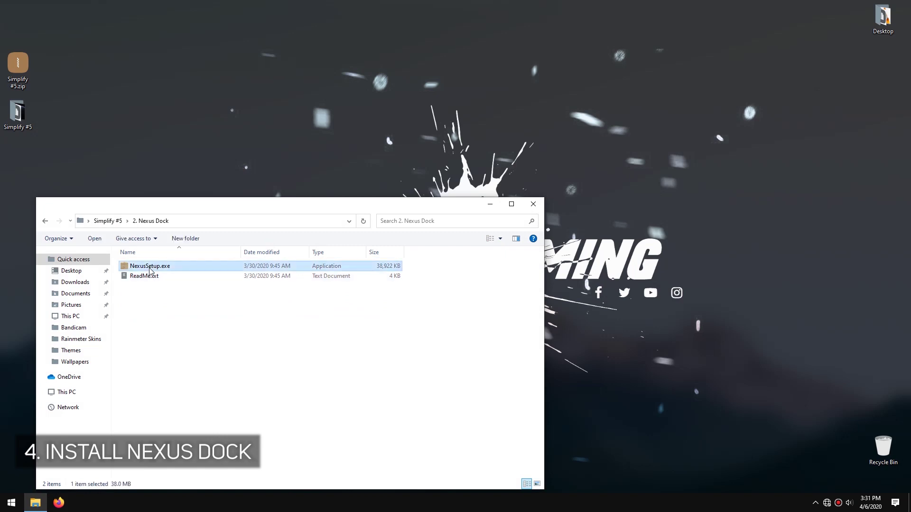
left_click(465, 271)
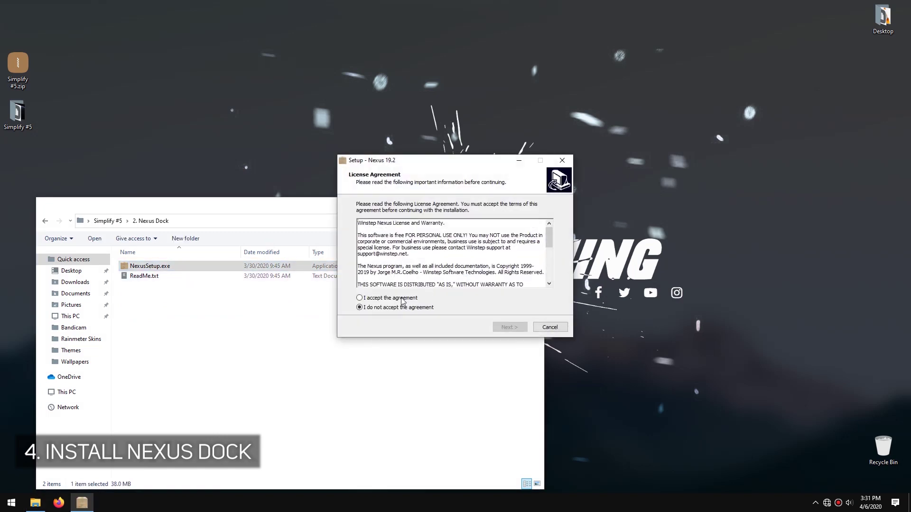
left_click(509, 326)
left_click(511, 327)
left_click(511, 327)
left_click(511, 328)
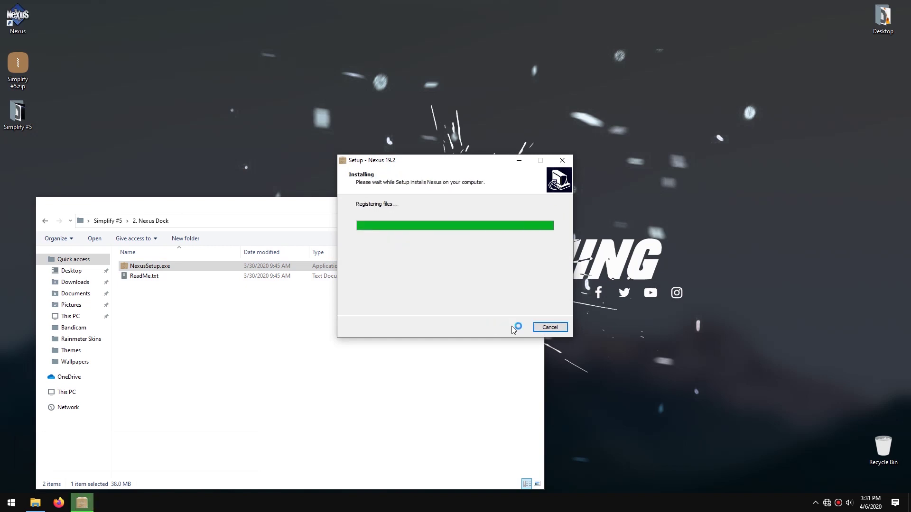
left_click(513, 328)
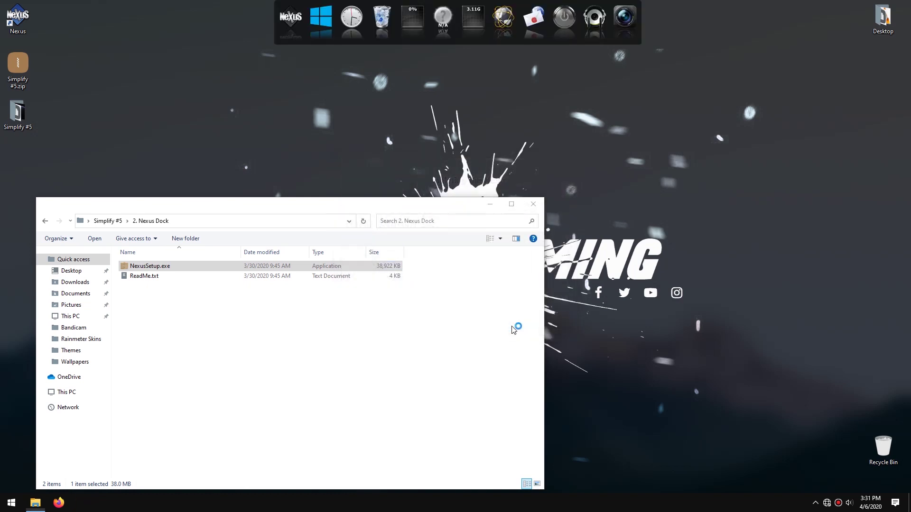
Extract ecqlipse 2.zip in the theme's 3. Icons folder into its own ecqlipse 2 folder
left_click(110, 221)
left_click(146, 287)
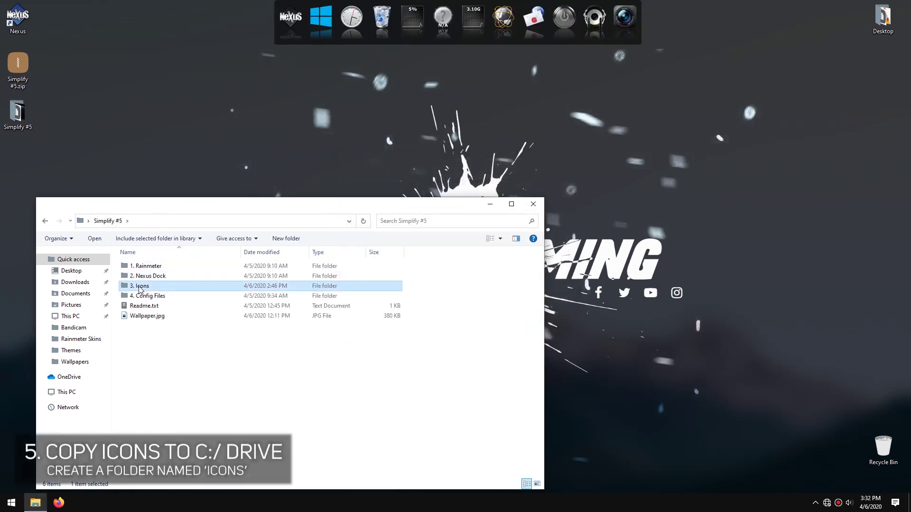
double_click(158, 287)
left_click(160, 267)
right_click(175, 265)
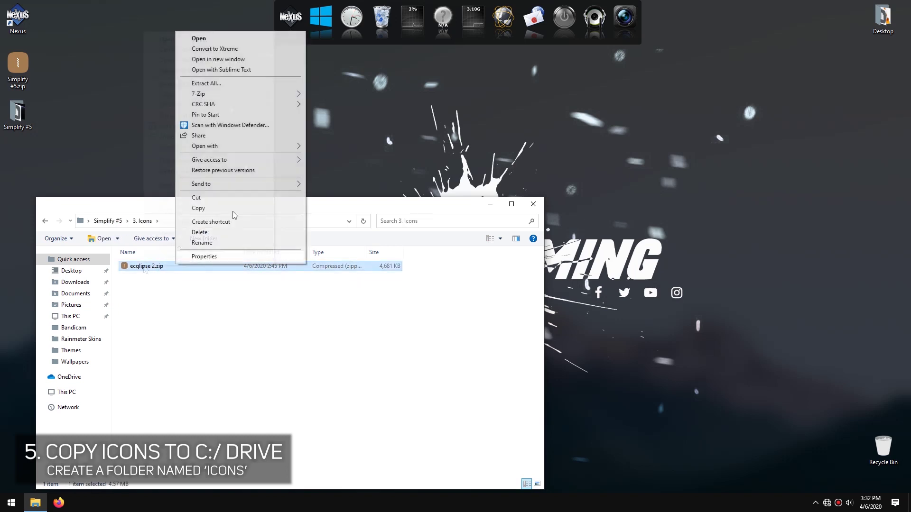
mouse_move(252, 93)
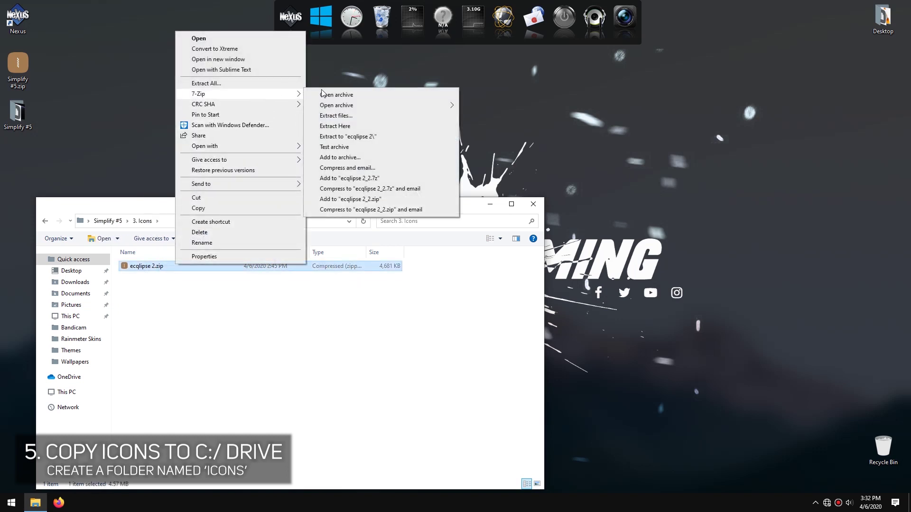
left_click(368, 137)
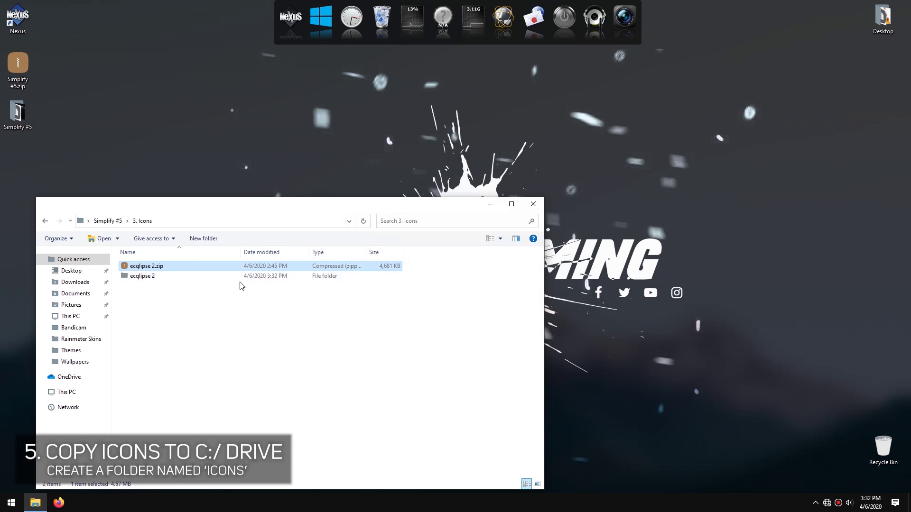
Copy the application white and system white folders from the extracted ecqlipse 2 folder
left_click(172, 276)
double_click(148, 277)
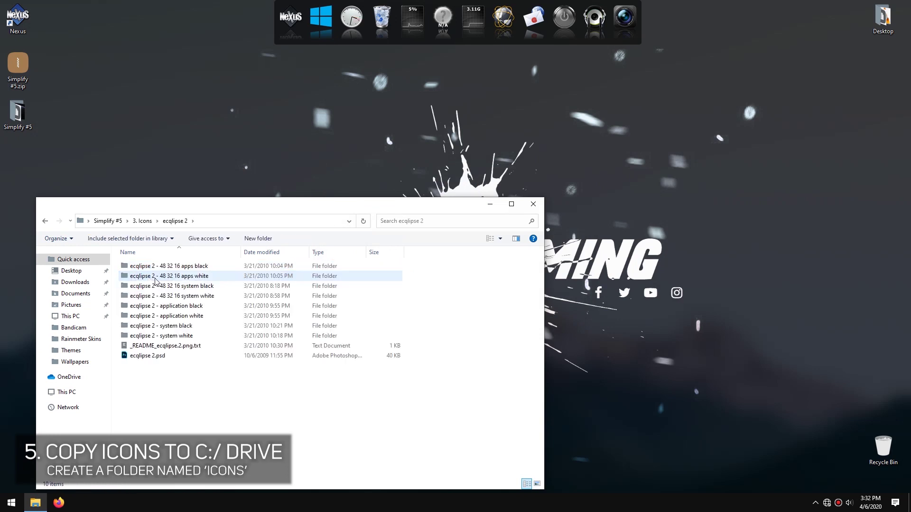
left_click(153, 338)
left_click(183, 316, "ctrl")
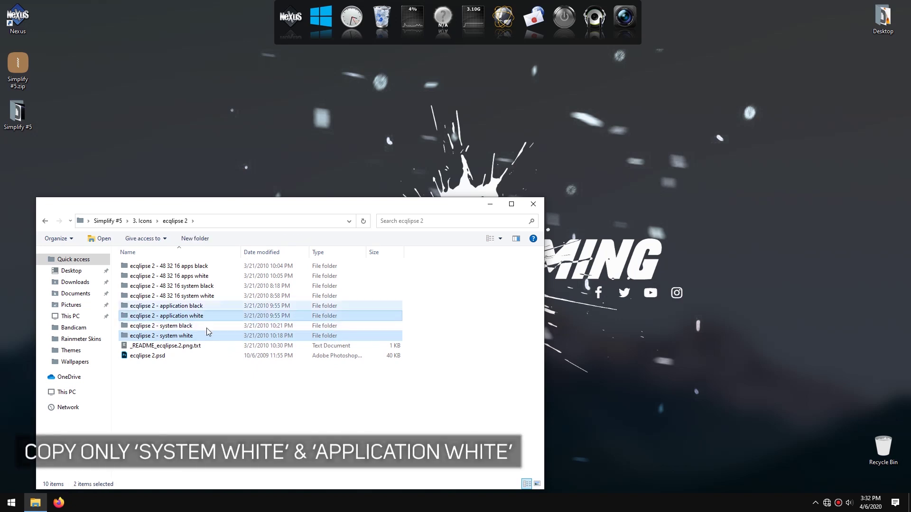
right_click(213, 317)
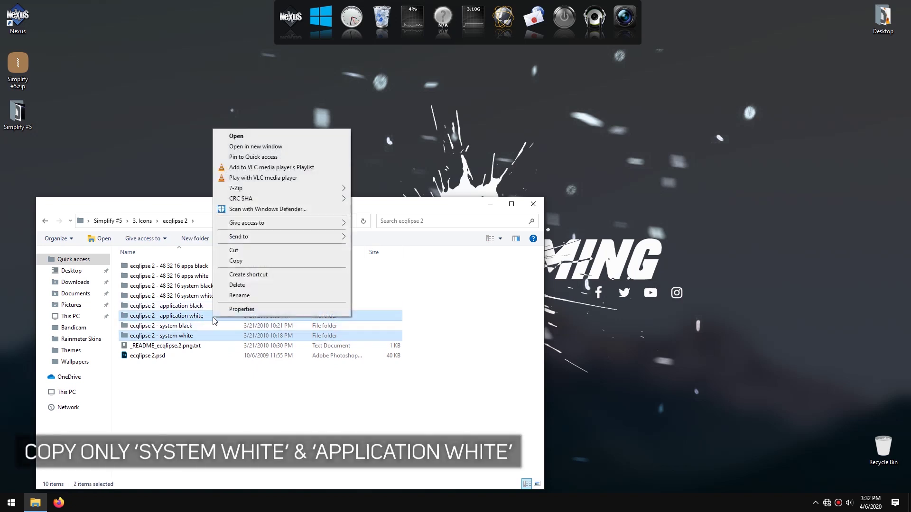
left_click(236, 263)
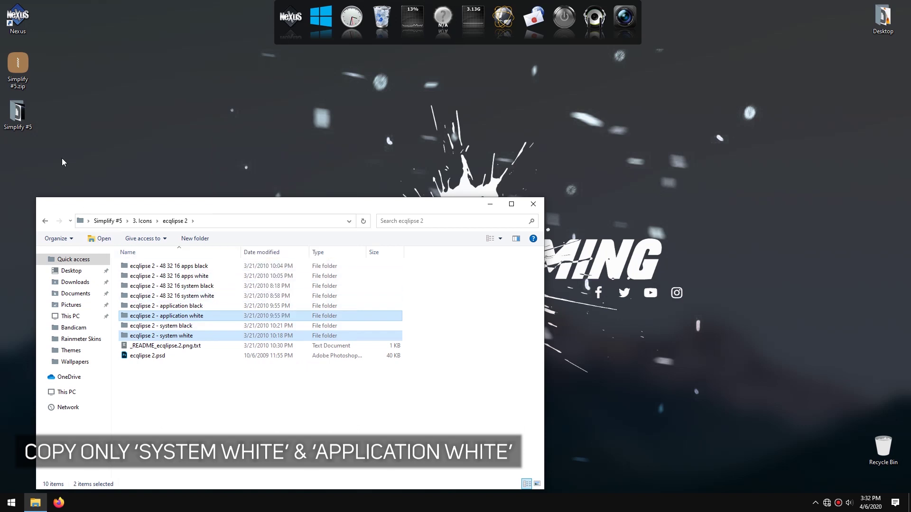
Create a folder named Icons on the C: drive in a second Explorer window and open it
right_click(40, 507)
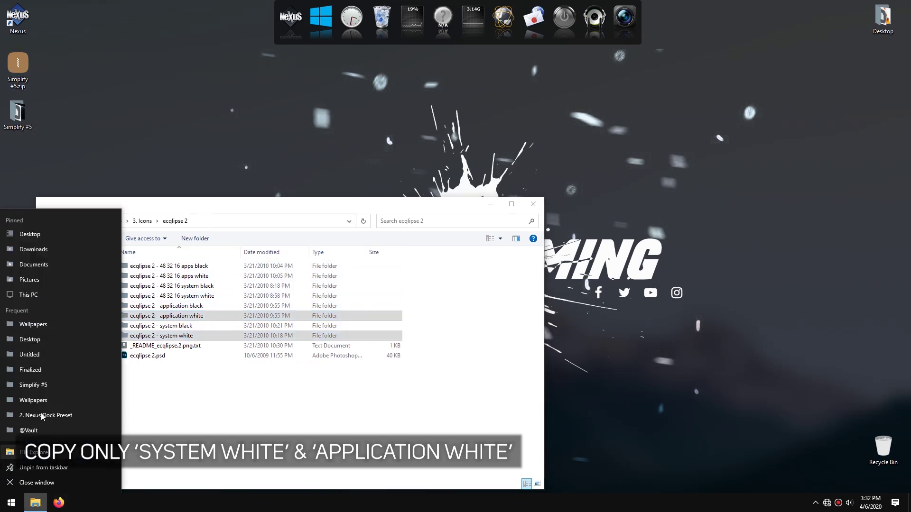
left_click(40, 301)
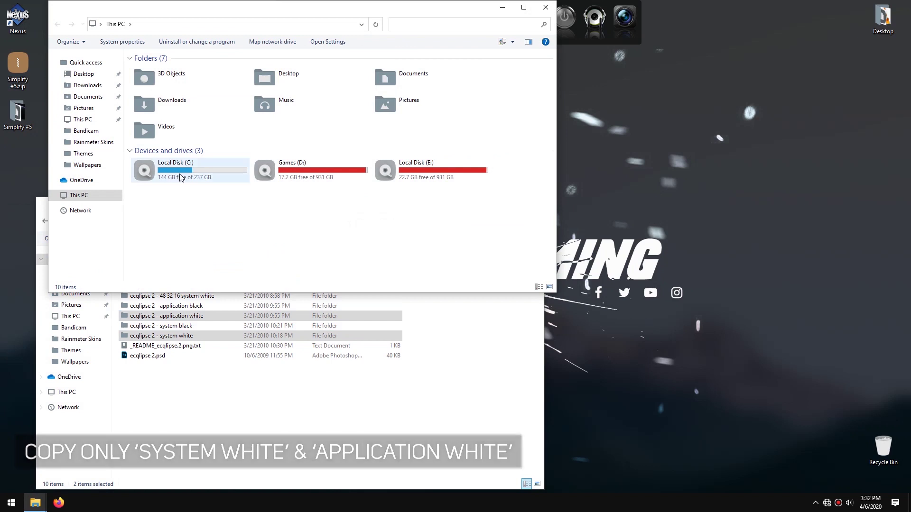
double_click(179, 174)
right_click(199, 219)
mouse_move(266, 316)
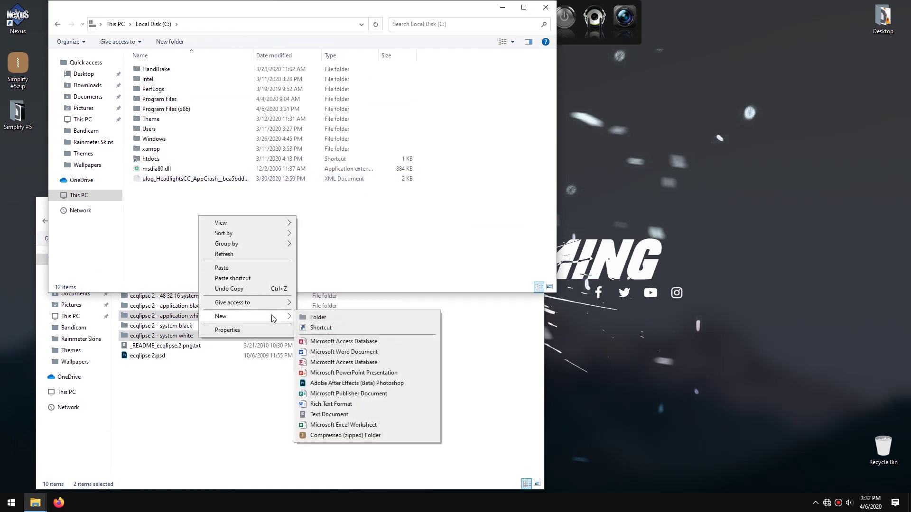
left_click(318, 315)
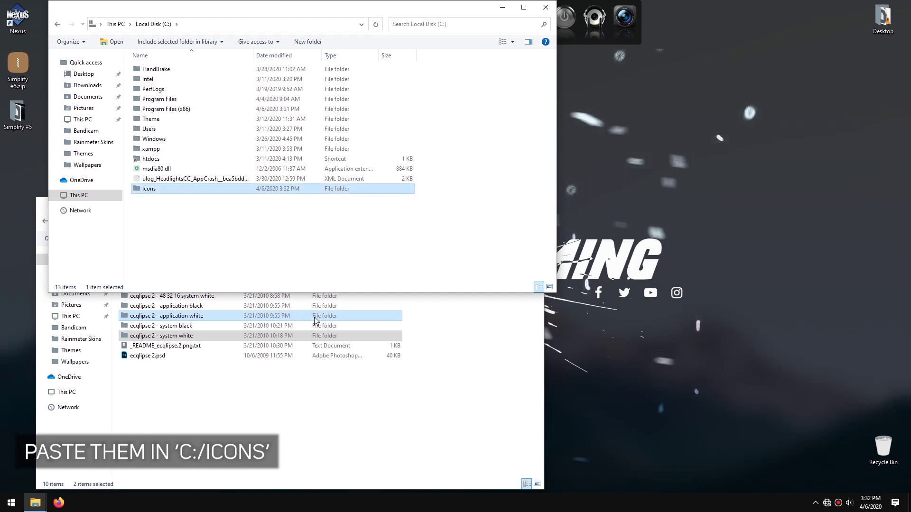
key("Return")
Paste the two copied icon folders into C:\Icons, close that window and return to the Simplify #5 folder
right_click(273, 111)
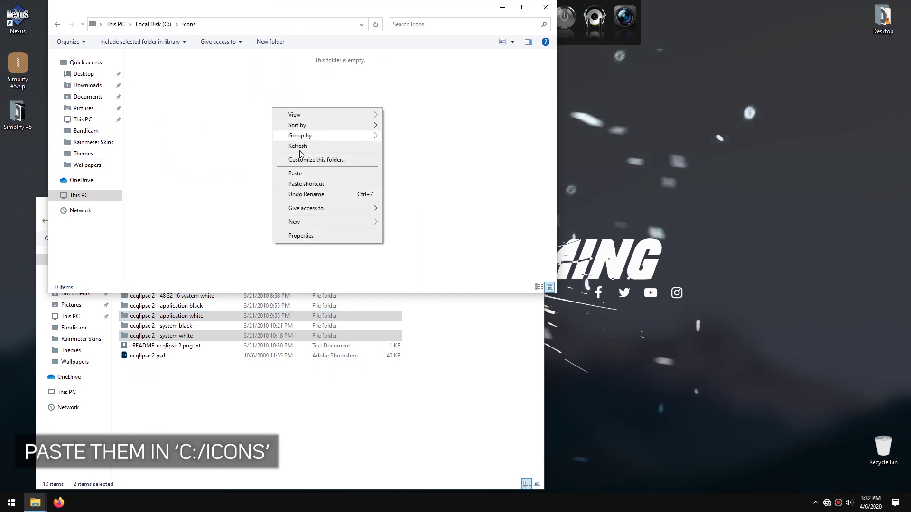
left_click(294, 174)
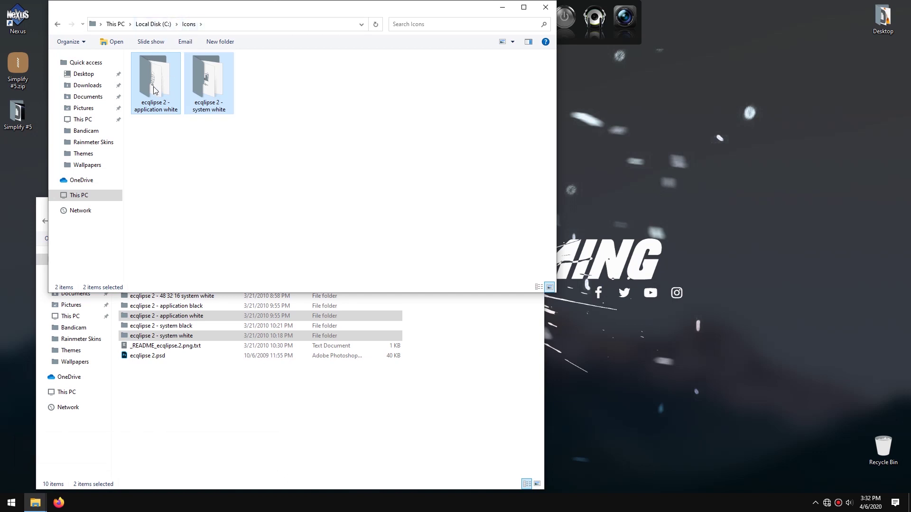
left_click(242, 152)
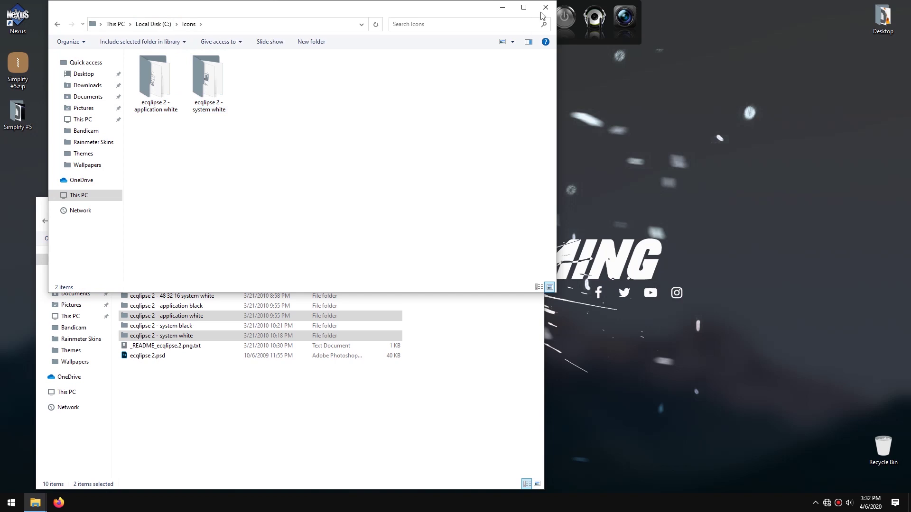
left_click(544, 12)
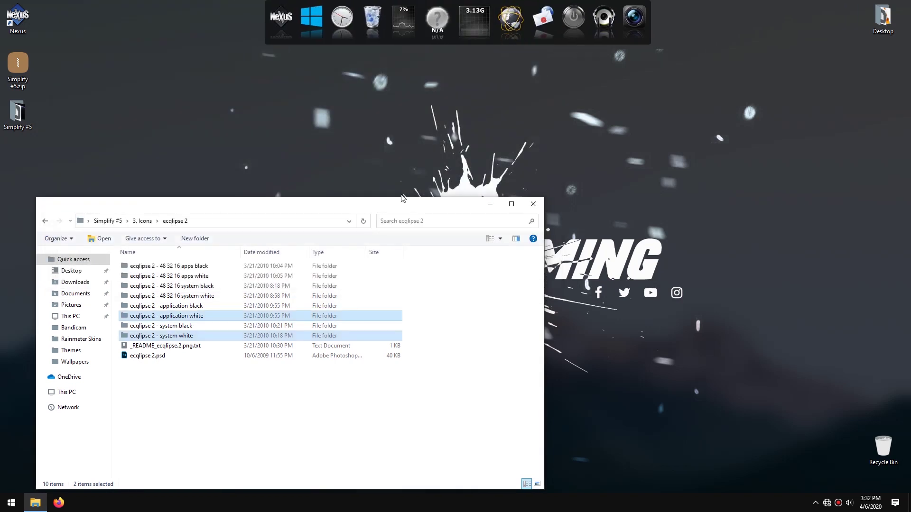
left_click(142, 221)
left_click(107, 221)
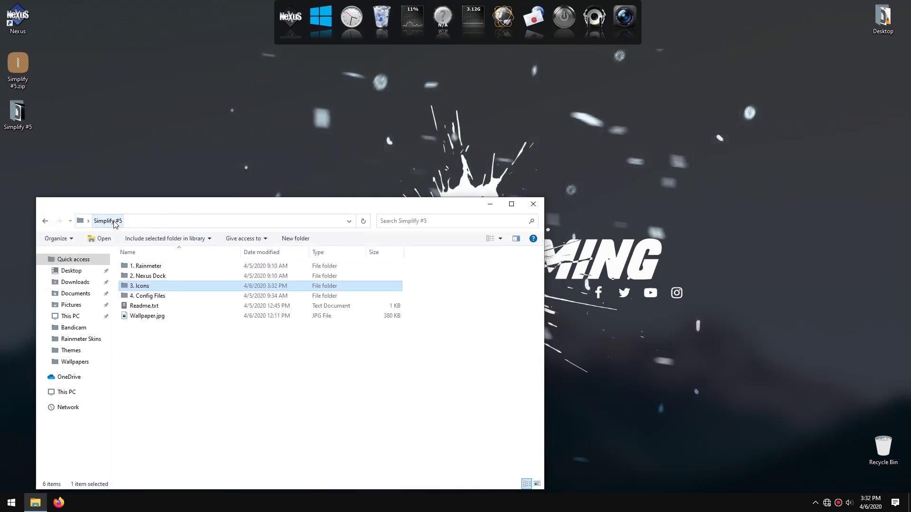
Open the 1. Rainmeter Skins folder inside the theme's 4. Config Files folder
left_click(156, 297)
double_click(162, 298)
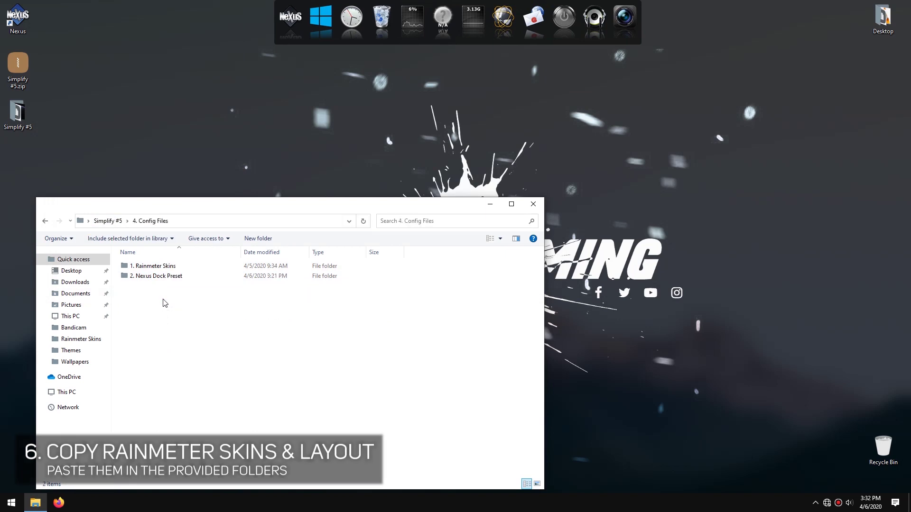
left_click(157, 269)
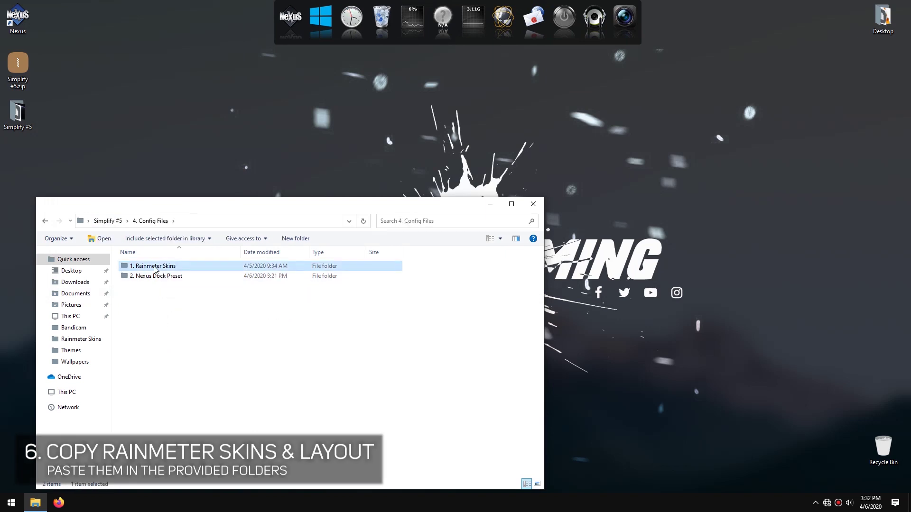
double_click(155, 268)
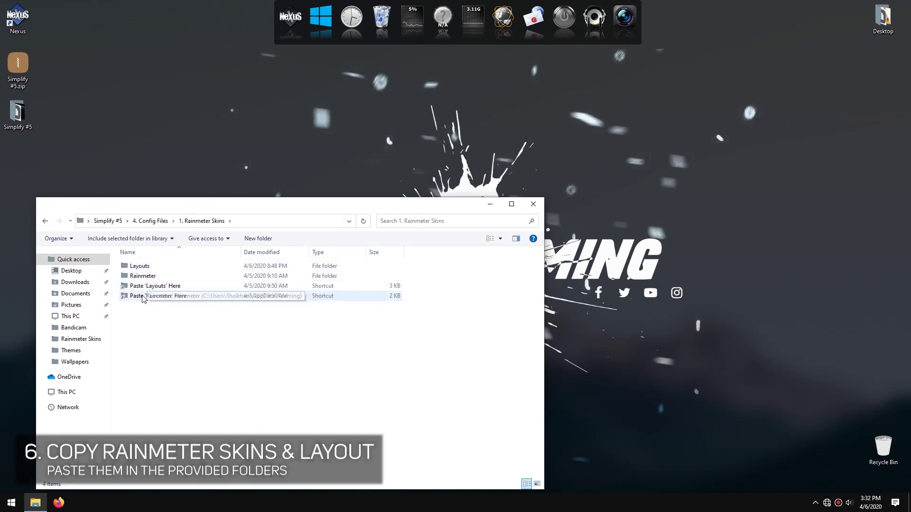
left_click_drag(146, 314, 163, 291)
left_click(156, 276)
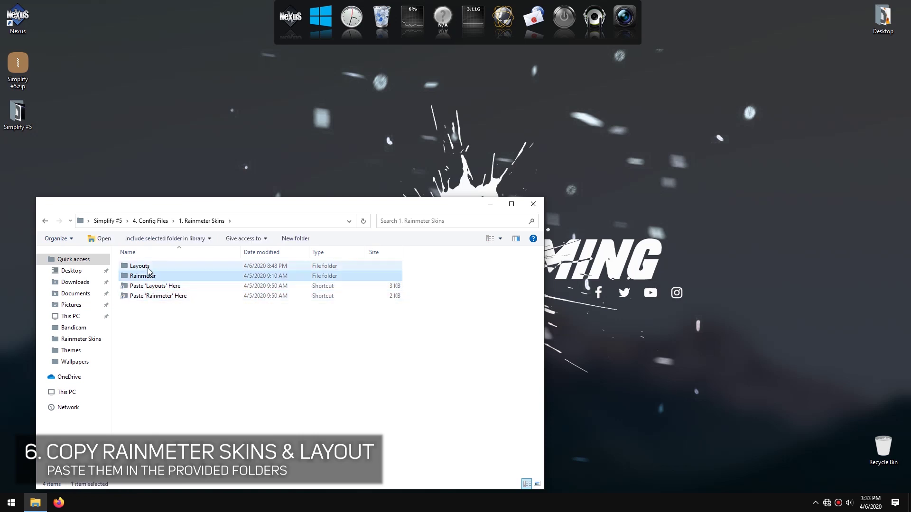
left_click(149, 267)
Open the target of the Paste 'Layouts' Here shortcut in a new window and place it beside the skins folder
right_click(170, 287)
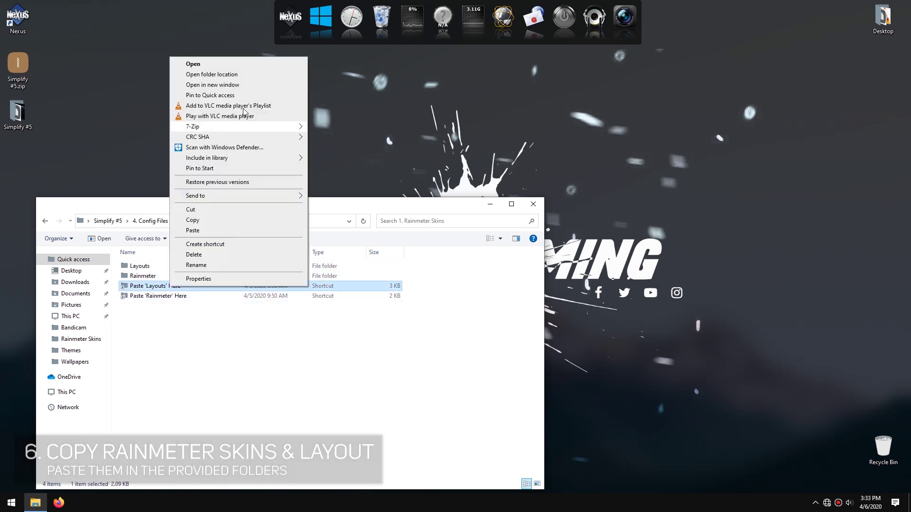
left_click(199, 75)
left_click_drag(237, 27, 591, 227)
left_click(155, 287)
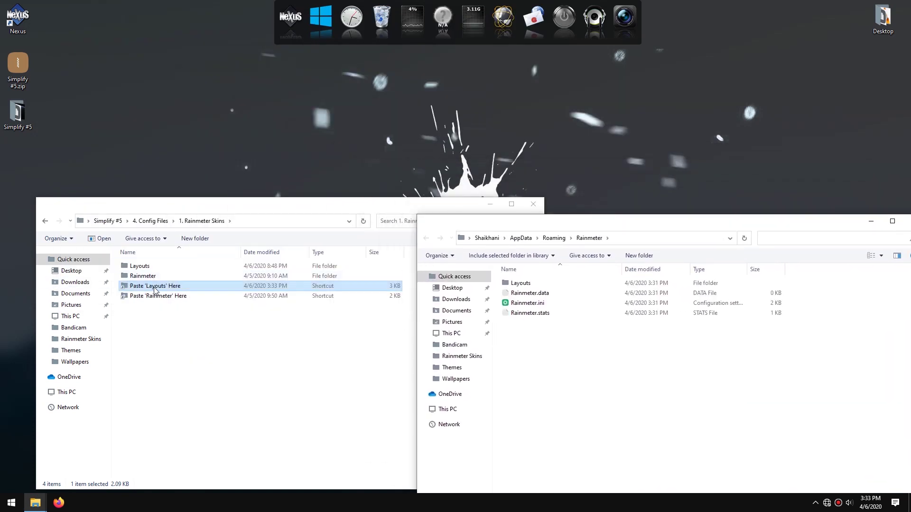
Copy the Layouts folder from 1. Rainmeter Skins into AppData\Roaming\Rainmeter
left_click(141, 266)
right_click(158, 263)
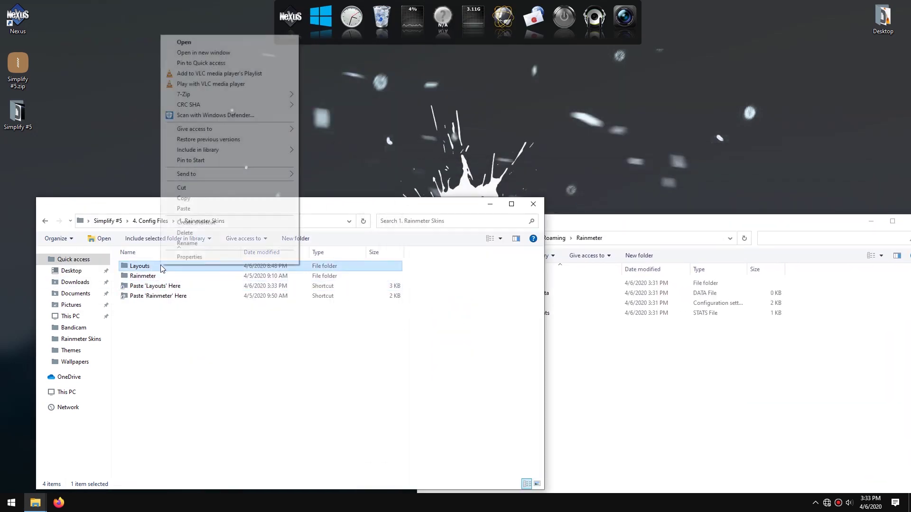
left_click(206, 198)
left_click(609, 350)
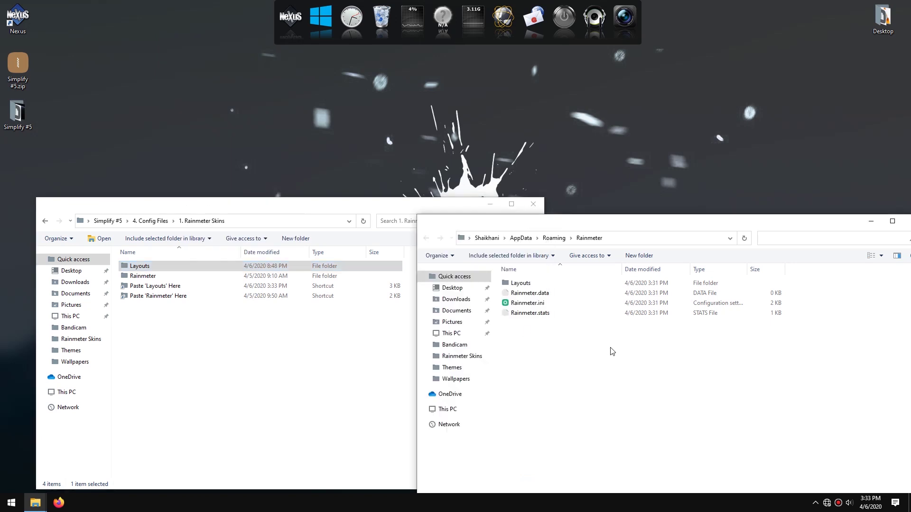
right_click(605, 354)
left_click(638, 417)
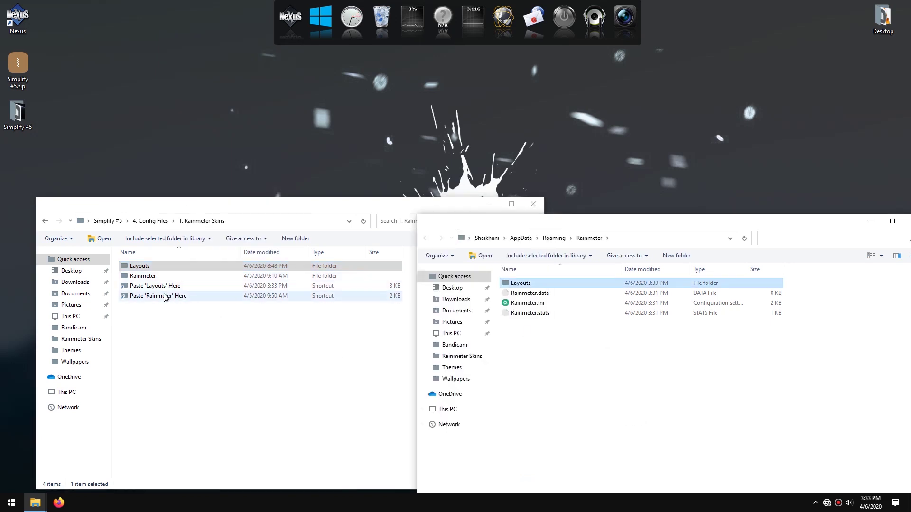
Open the target of the Paste 'Rainmeter' Here shortcut in a new window and place it beside the skins folder
left_click(146, 298)
right_click(146, 298)
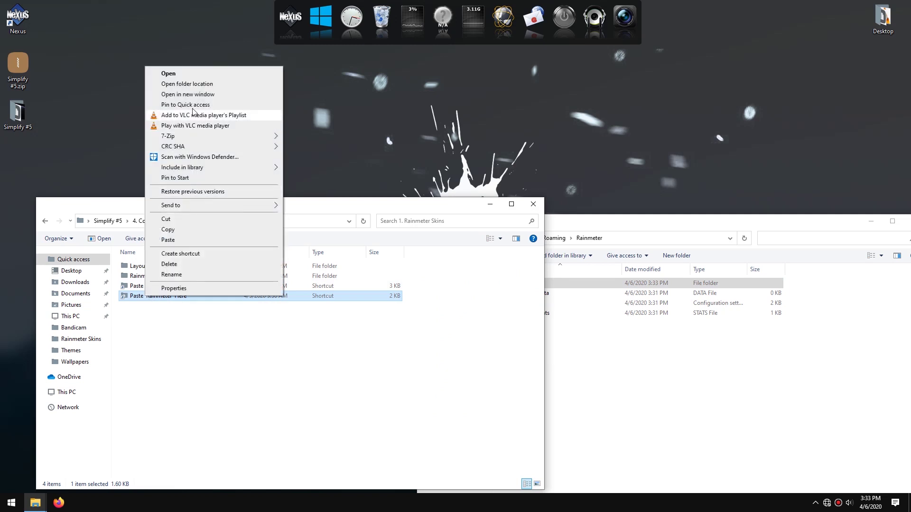
left_click(176, 94)
left_click_drag(246, 10, 682, 221)
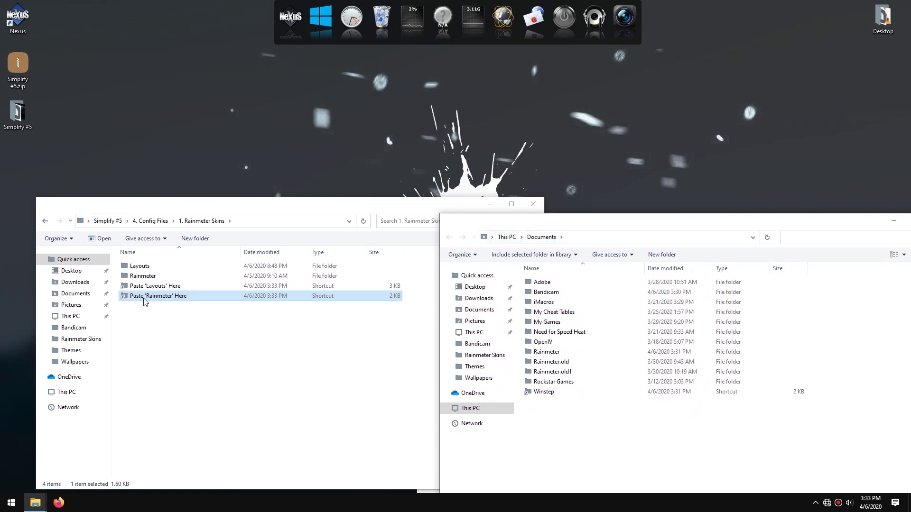
Copy the Rainmeter folder from 1. Rainmeter Skins into the Documents folder
left_click(131, 278)
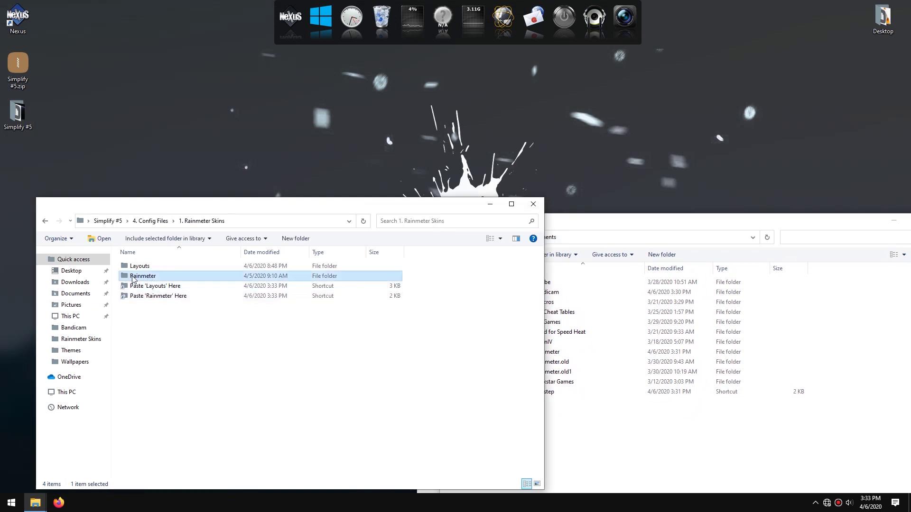
right_click(151, 279)
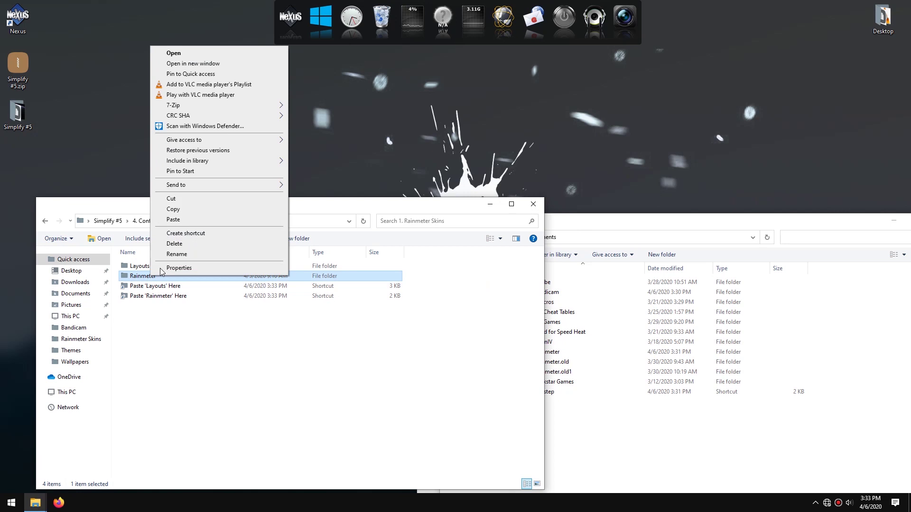
left_click(180, 210)
right_click(801, 346)
left_click(827, 415)
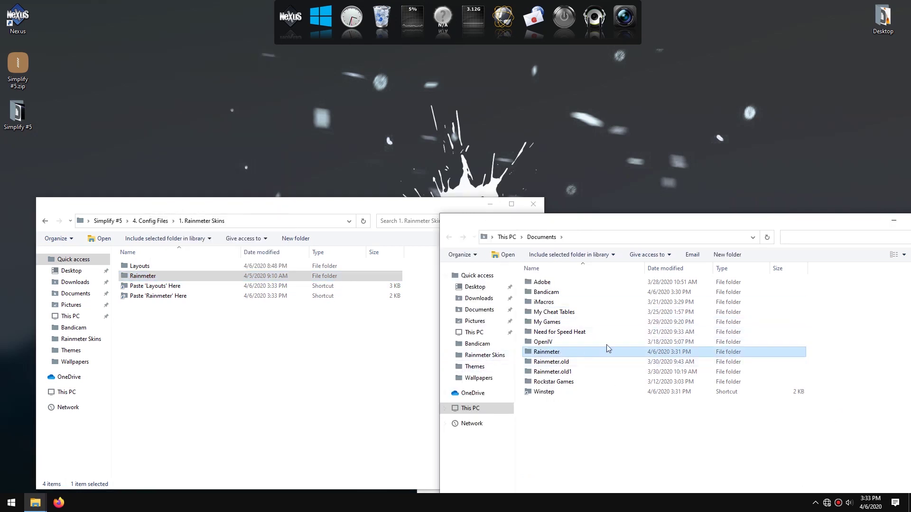
Close the Documents and AppData\Roaming\Rainmeter windows, keeping the 1. Rainmeter Skins window open
left_click_drag(845, 223, 641, 223)
left_click(739, 216)
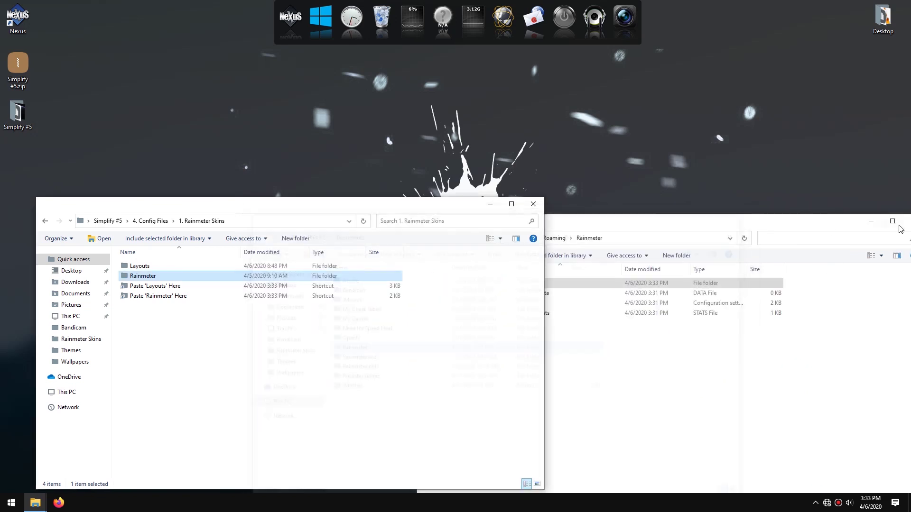
left_click_drag(843, 223, 766, 223)
left_click(830, 226)
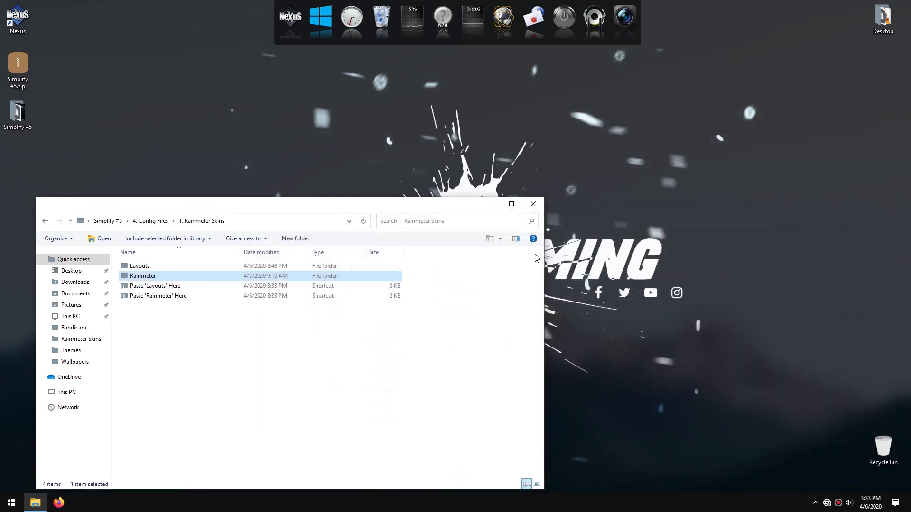
Go back to 4. Config Files and open the 2. Nexus Dock Preset folder
left_click(161, 221)
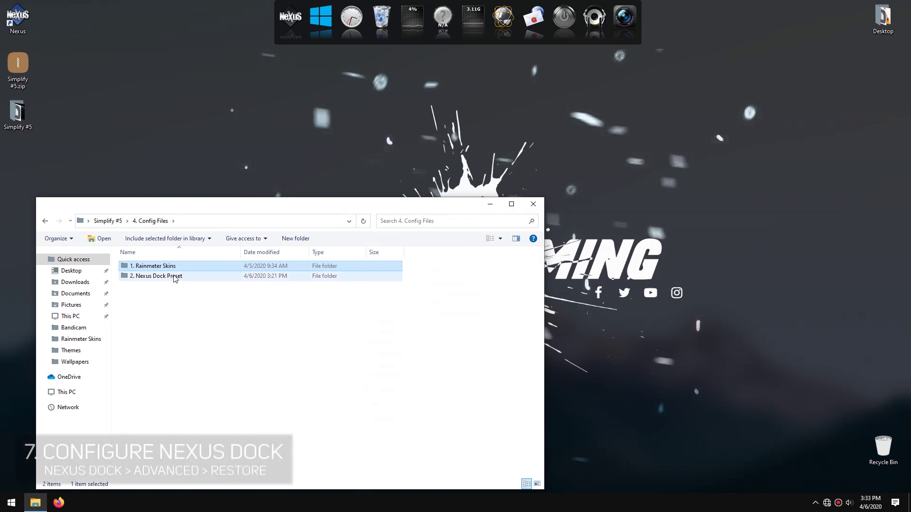
left_click(143, 277)
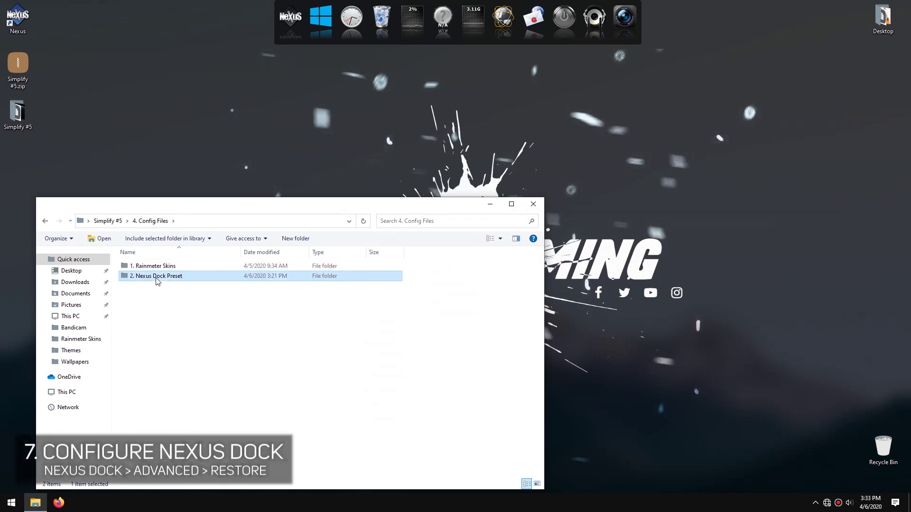
double_click(158, 278)
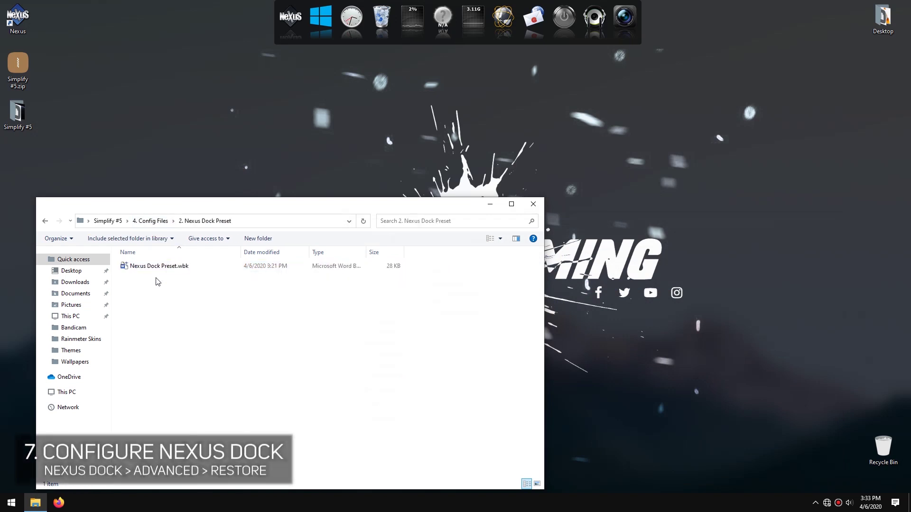
Restore the Nexus dock settings from Nexus Dock Preset.wbk in Simplify #5\4. Config Files\2. Nexus Dock Preset and accept the preferences
left_click(289, 22)
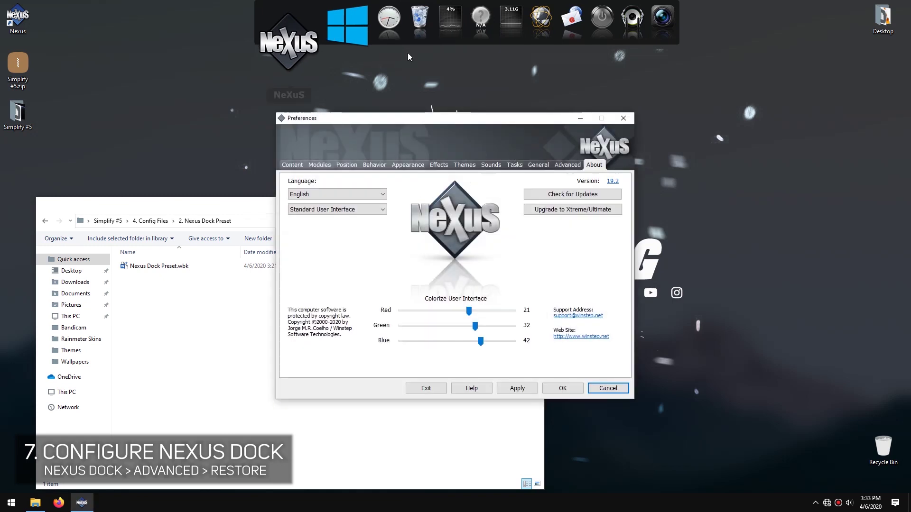
left_click(568, 165)
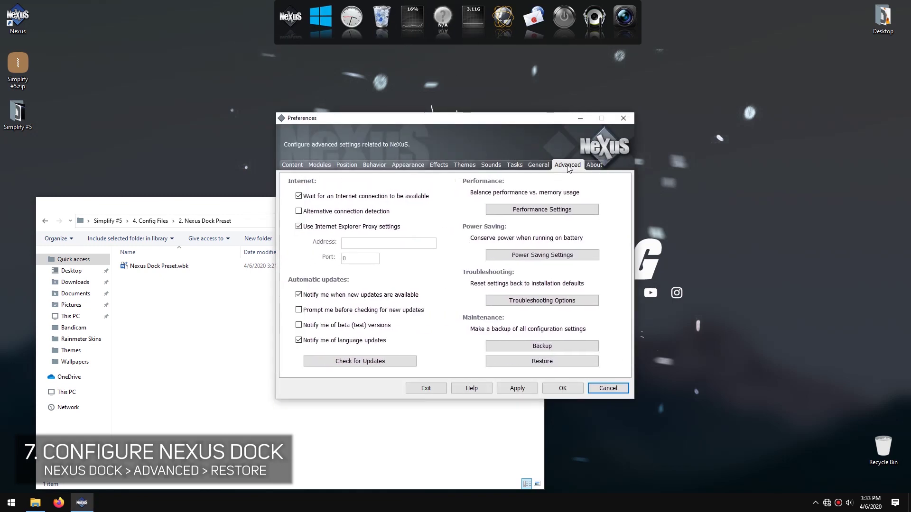
left_click(543, 364)
left_click(332, 199)
double_click(451, 209)
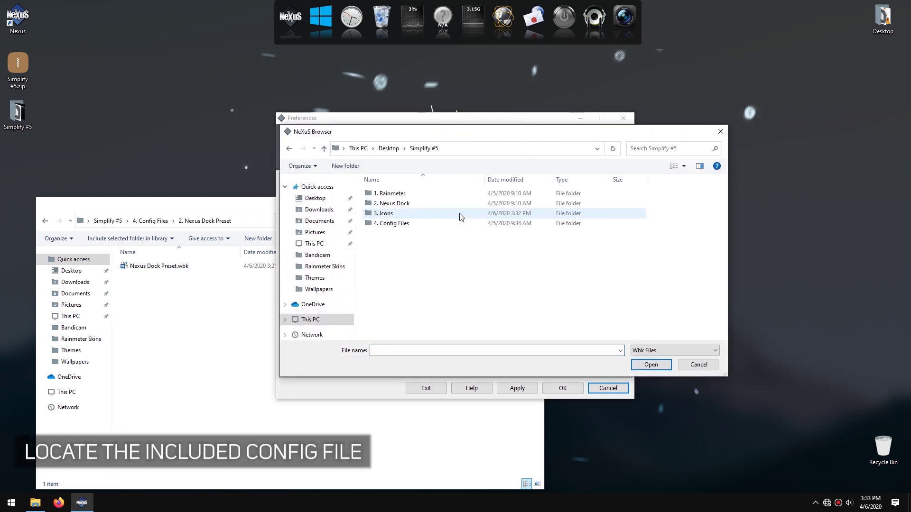
double_click(409, 223)
double_click(398, 204)
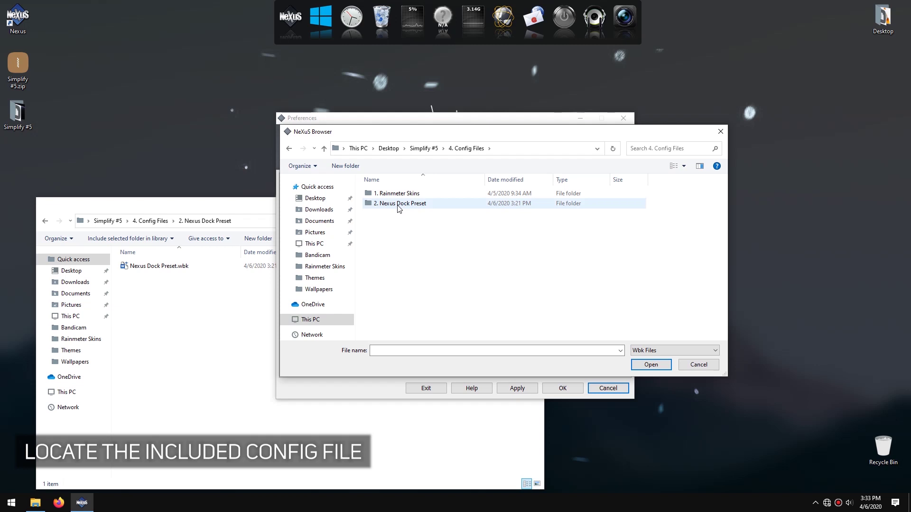
left_click(399, 195)
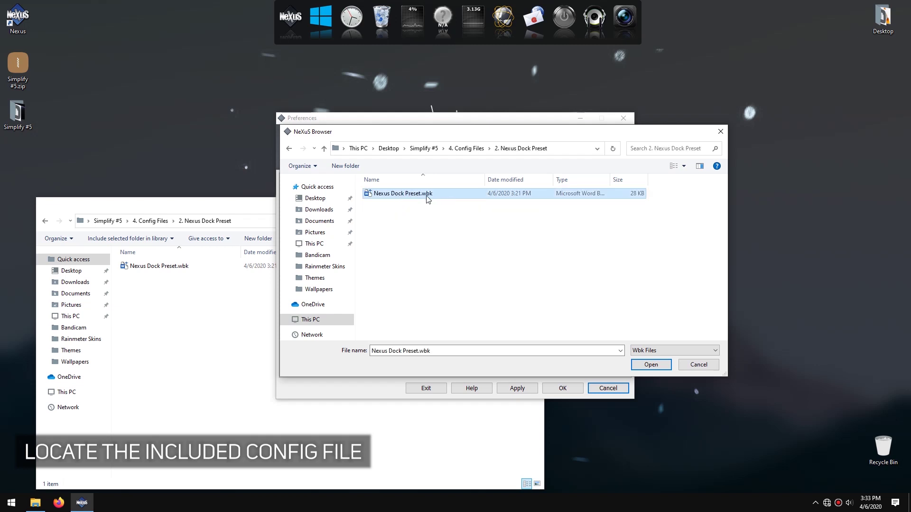
left_click(647, 364)
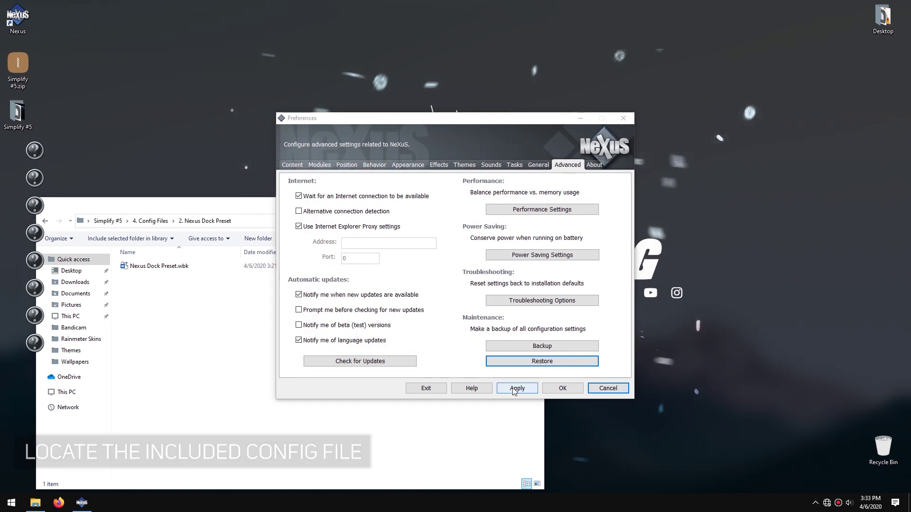
left_click(564, 392)
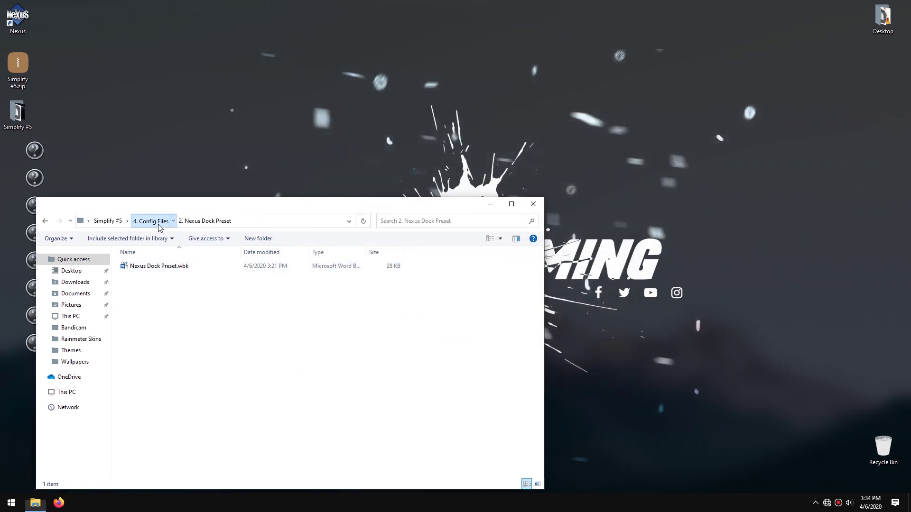
Set Wallpaper.jpg from the Simplify #5 folder as the desktop background and close the Explorer window
left_click(151, 221)
left_click(105, 221)
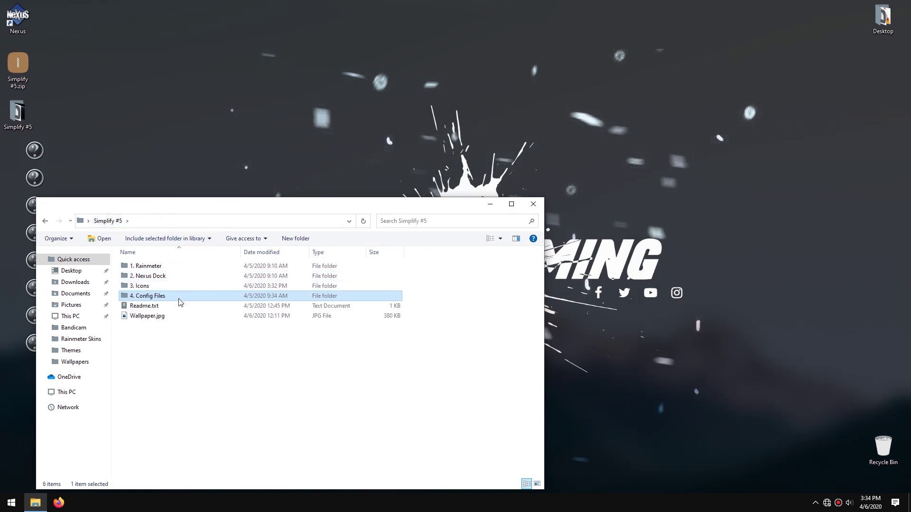
left_click(163, 316)
right_click(163, 321)
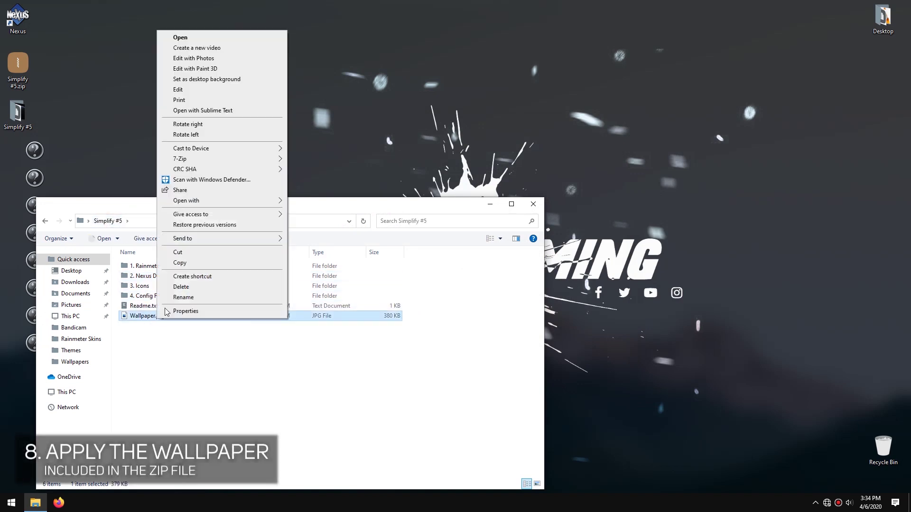
left_click(223, 81)
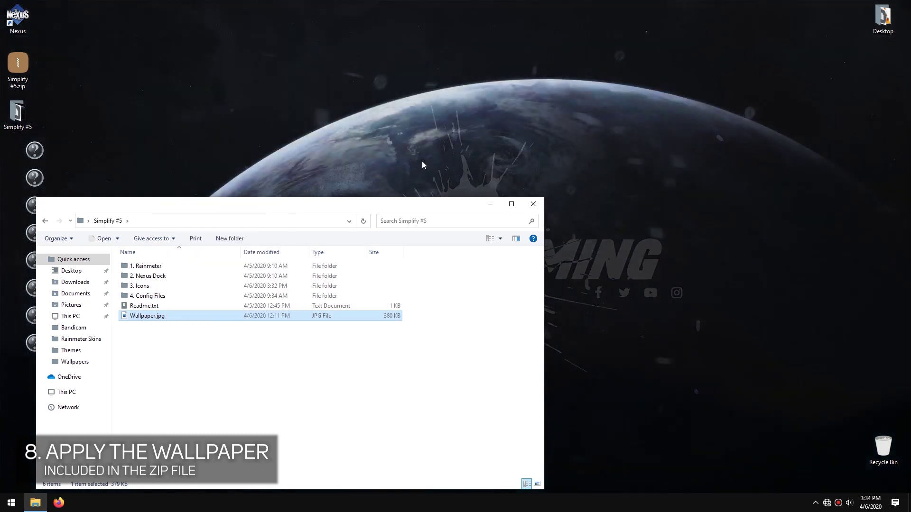
left_click(534, 205)
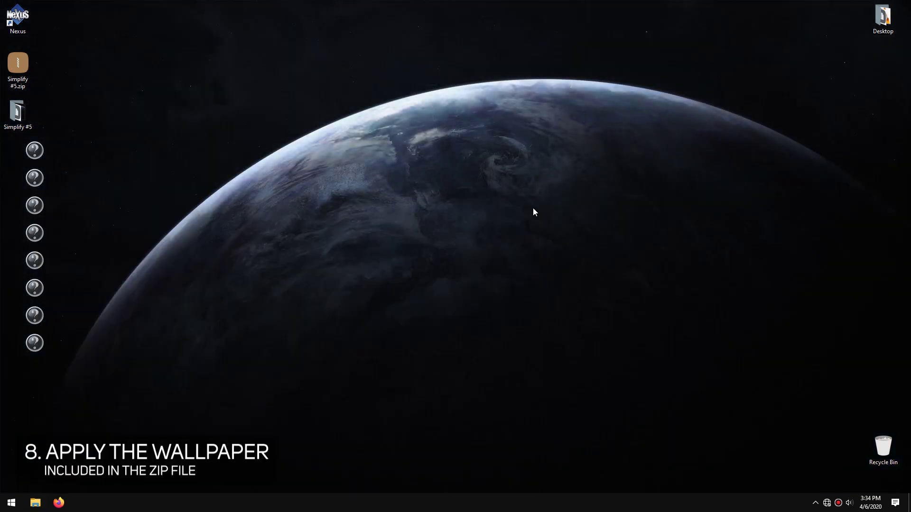
Refresh the desktop and hide all desktop icons
right_click(252, 143)
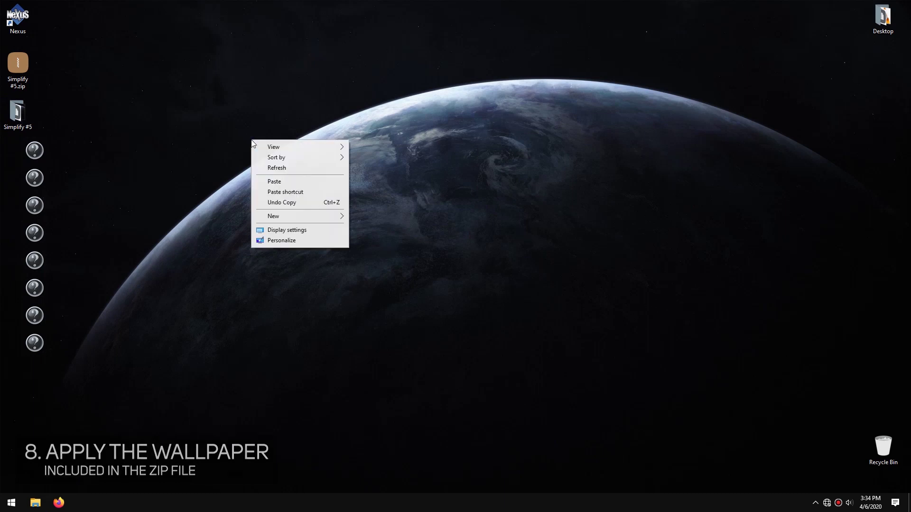
left_click(275, 168)
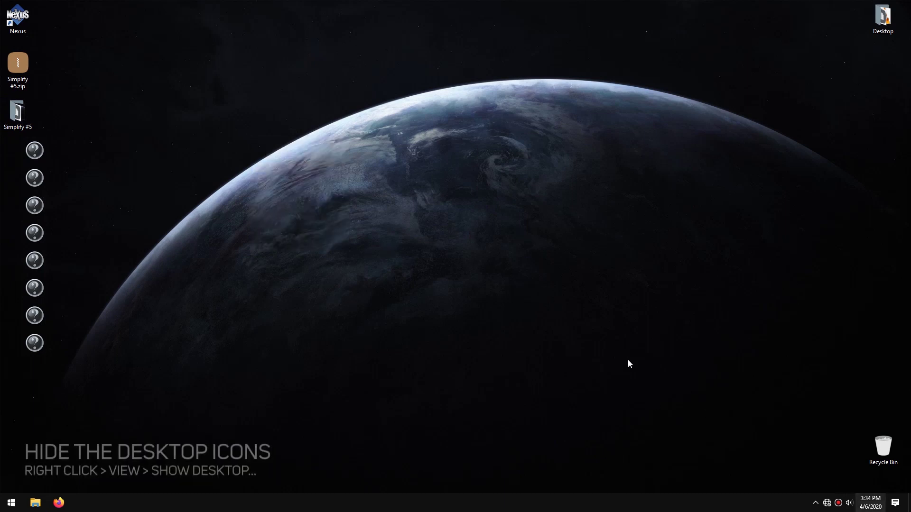
right_click(538, 317)
mouse_move(564, 324)
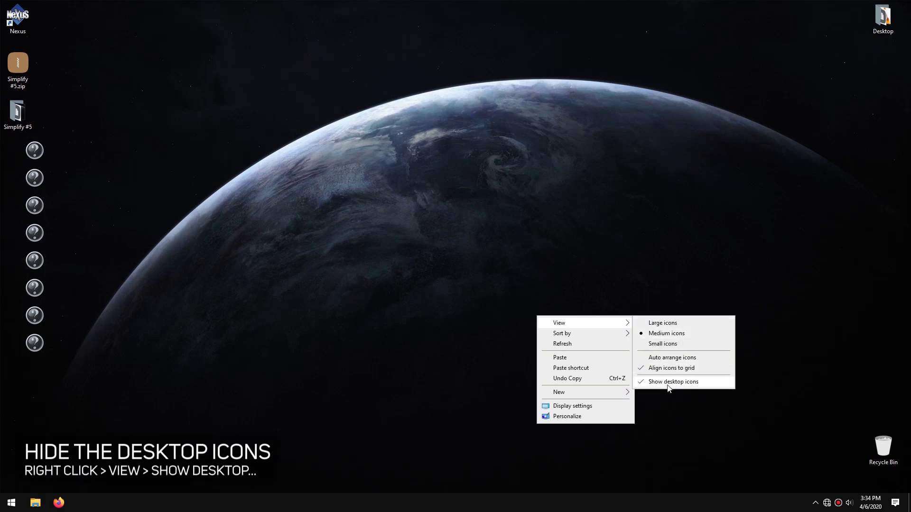
left_click(665, 382)
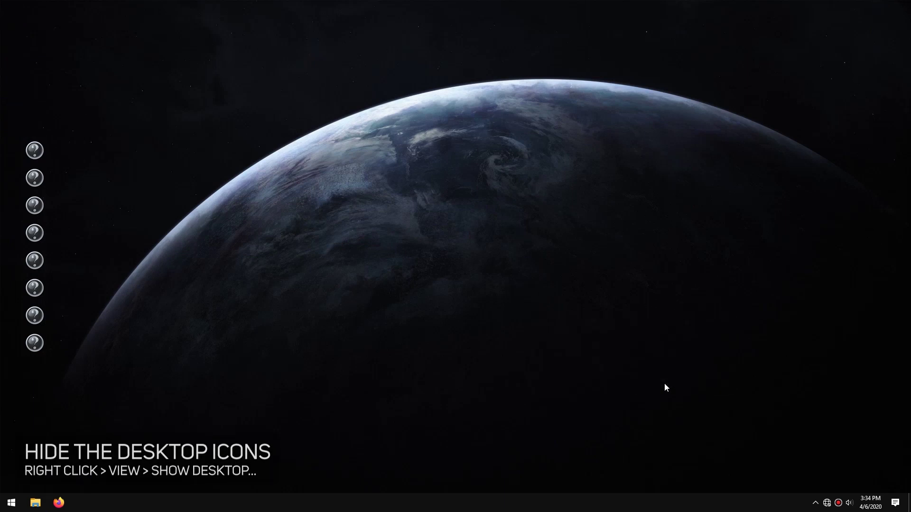
Refresh all skins in Rainmeter, load the saved Simplify #5 layout and close the manager
left_click(815, 502)
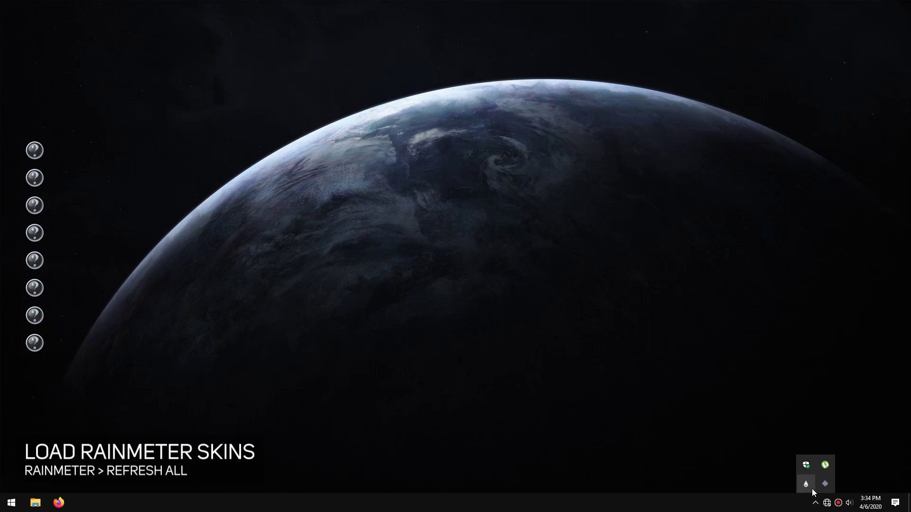
left_click(808, 487)
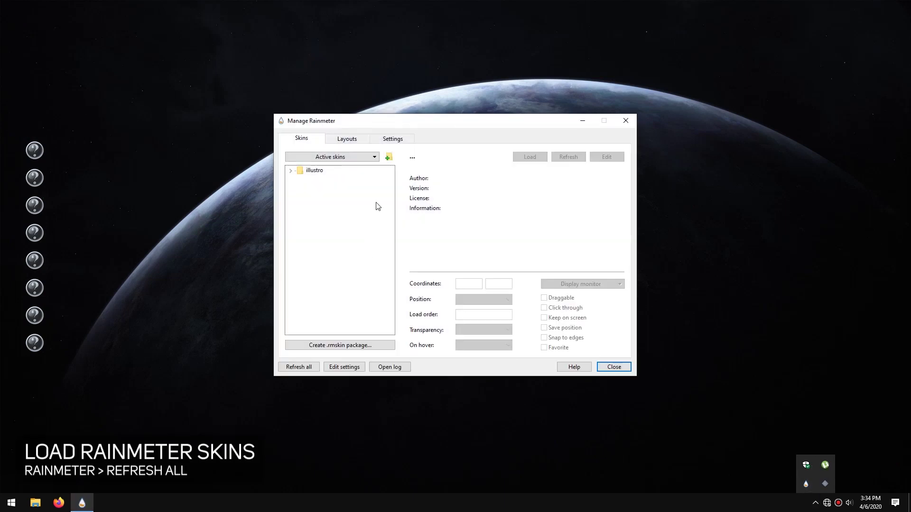
left_click(308, 369)
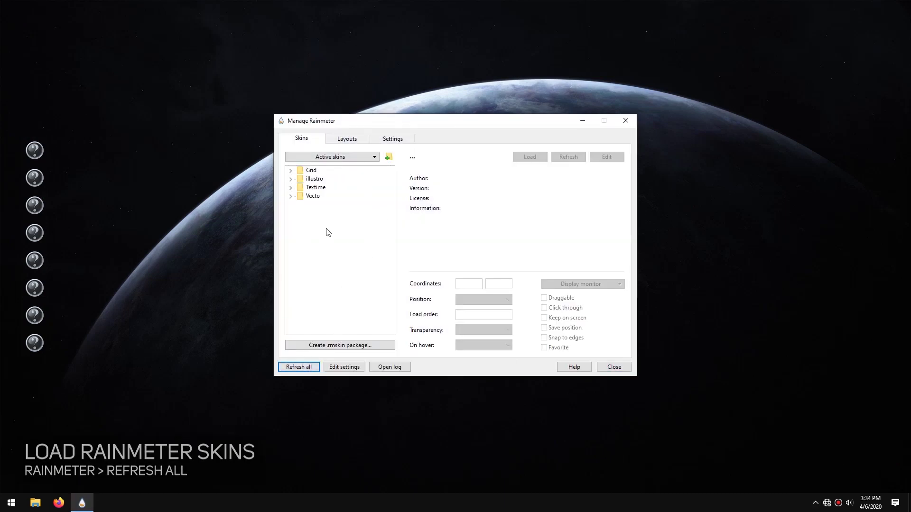
left_click(352, 142)
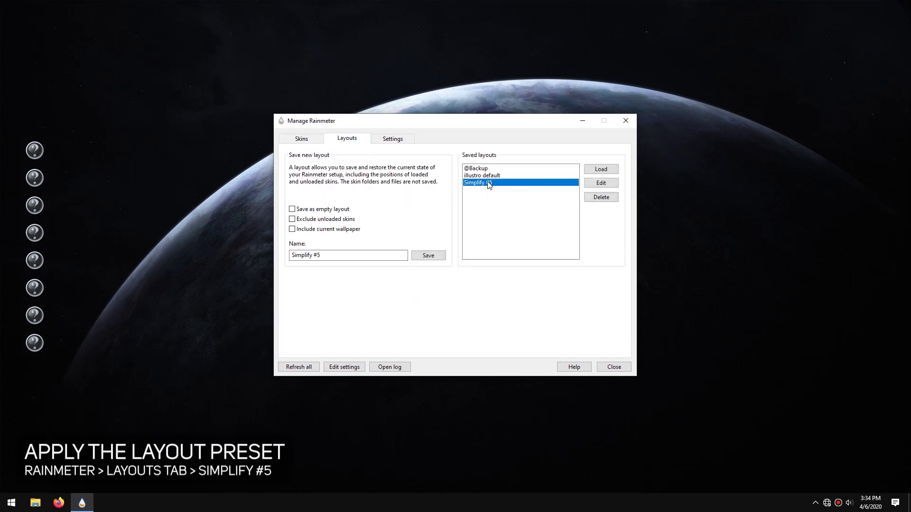
left_click(600, 169)
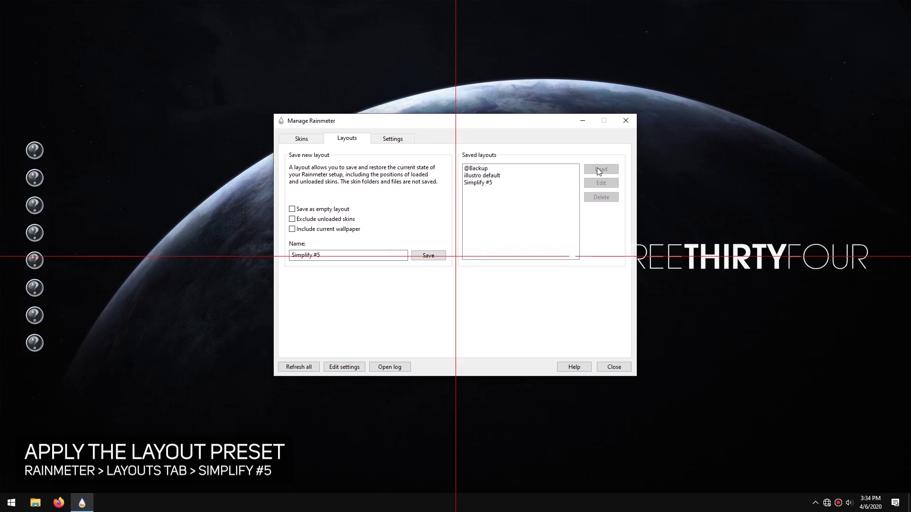
left_click(625, 121)
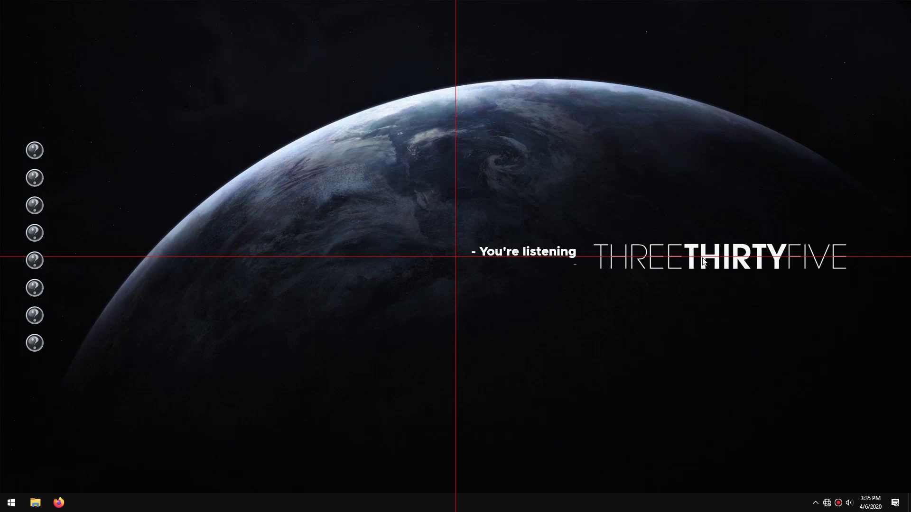
Position the text clock and the "You're listening" skin side by side along the grid's horizontal centre line
left_click_drag(704, 260, 731, 262)
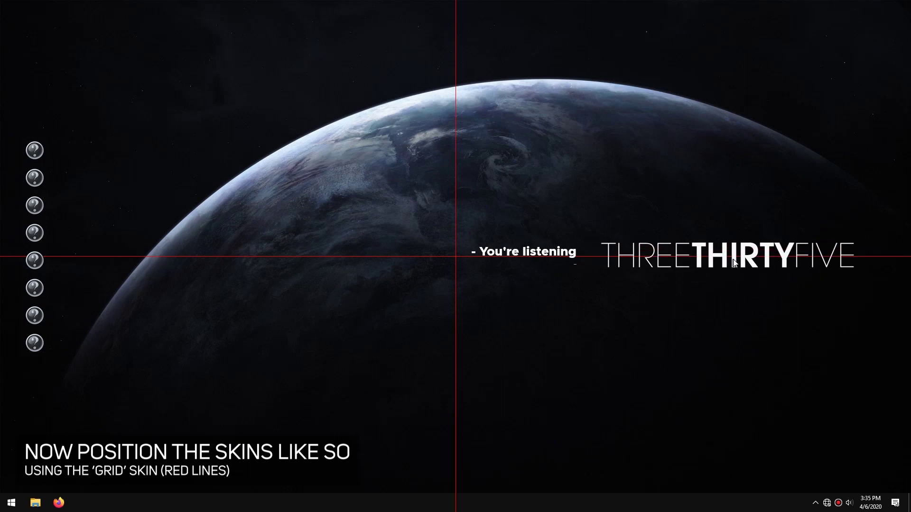
mouse_move(539, 256)
left_mouse_down()
mouse_move(456, 277)
mouse_move(564, 244)
mouse_move(549, 256)
left_mouse_up()
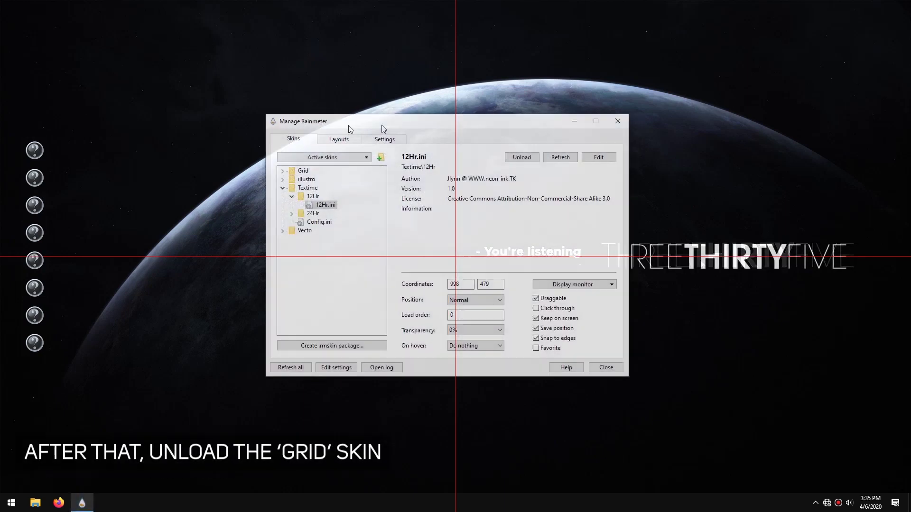
Unload the Grid skin's Position Help.ini in Rainmeter and close the manager
left_click_drag(383, 128, 186, 134)
left_click(94, 202)
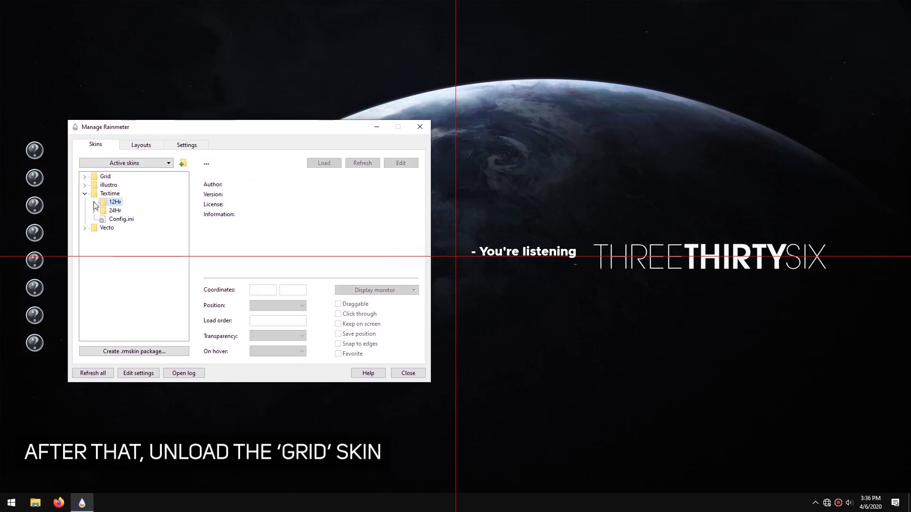
left_click(84, 194)
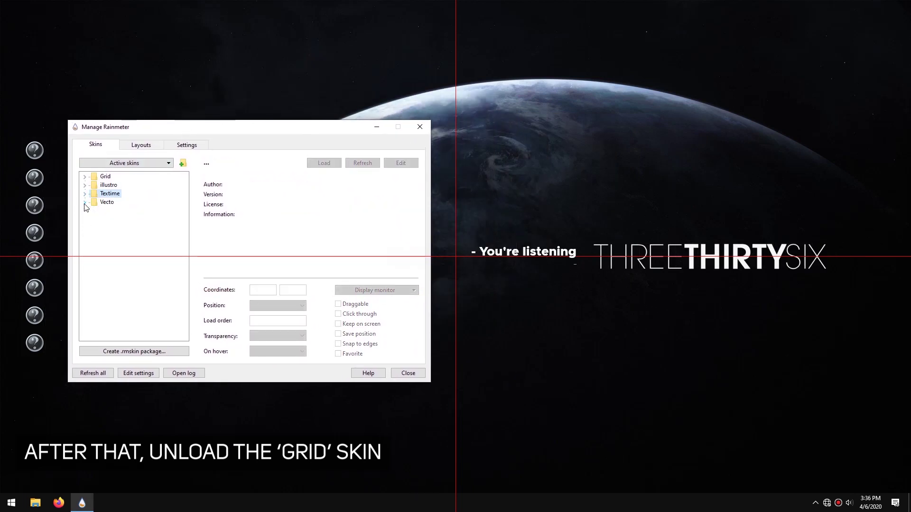
left_click(86, 185)
left_click(86, 184)
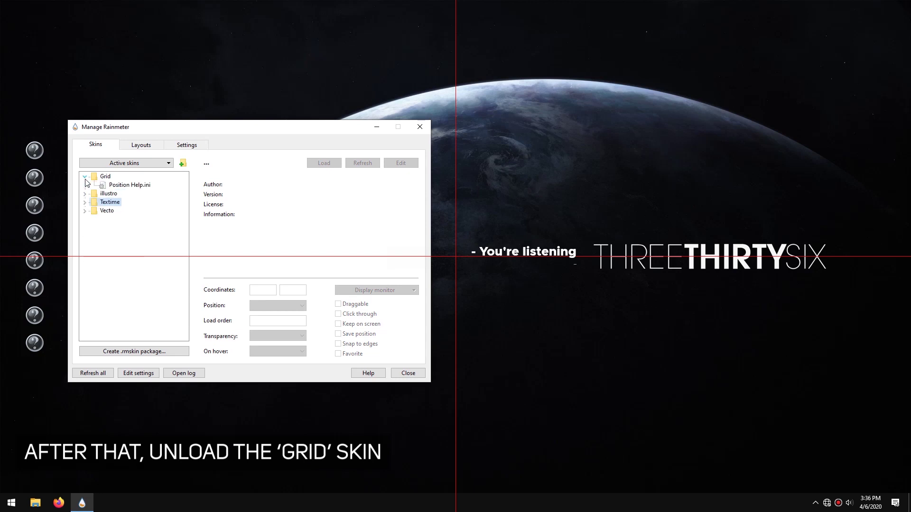
left_click(121, 186)
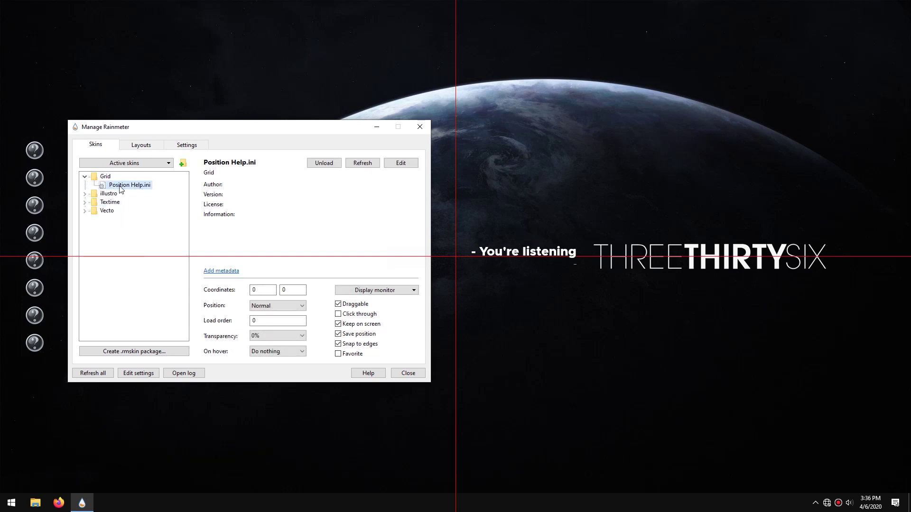
left_click(106, 177)
left_click(135, 187)
left_click(323, 163)
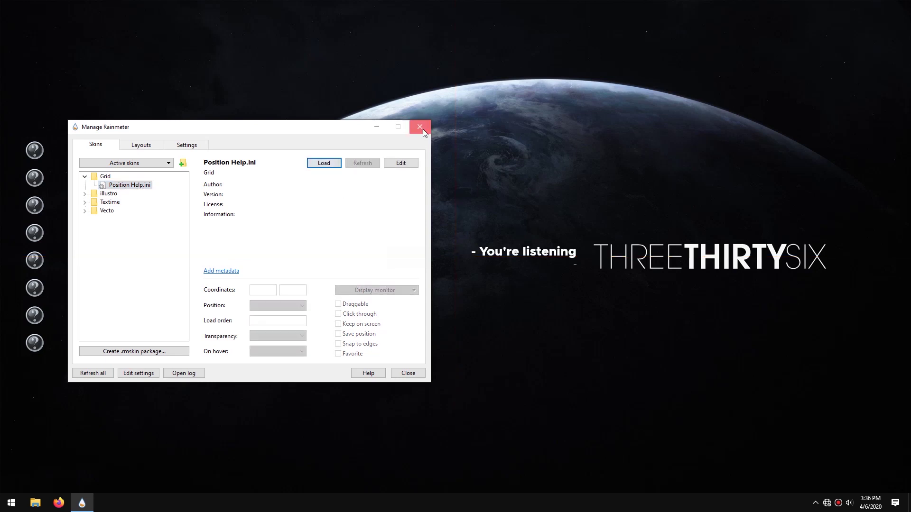
left_click(419, 127)
Turn on automatic hiding of the taskbar in desktop mode and close the settings
right_click(358, 503)
left_click(373, 501)
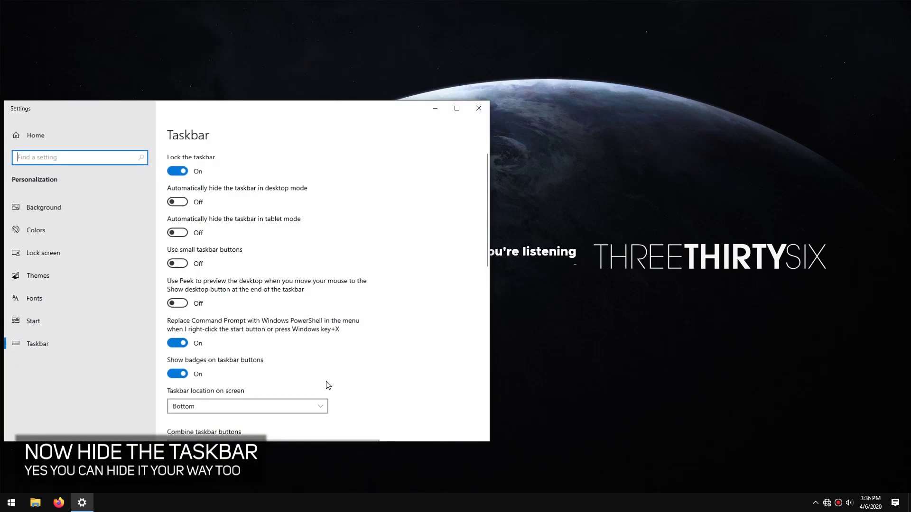
left_click(178, 202)
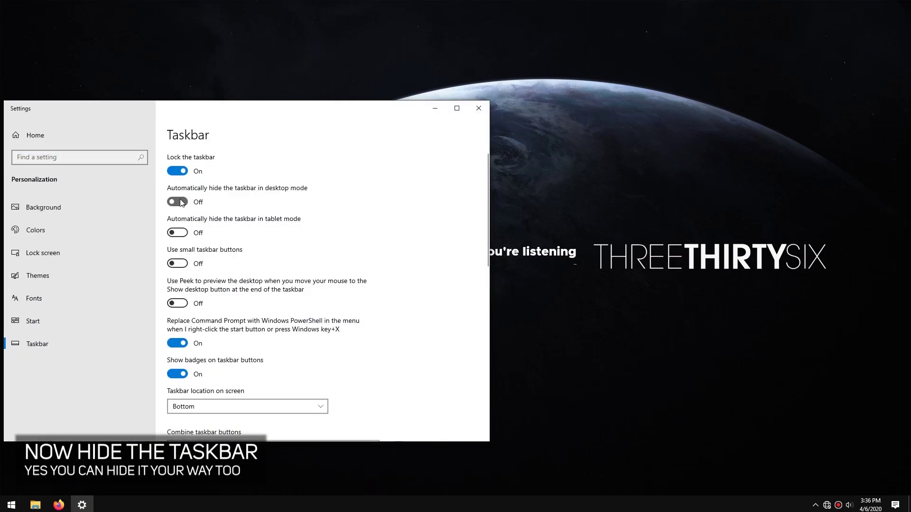
left_click(478, 108)
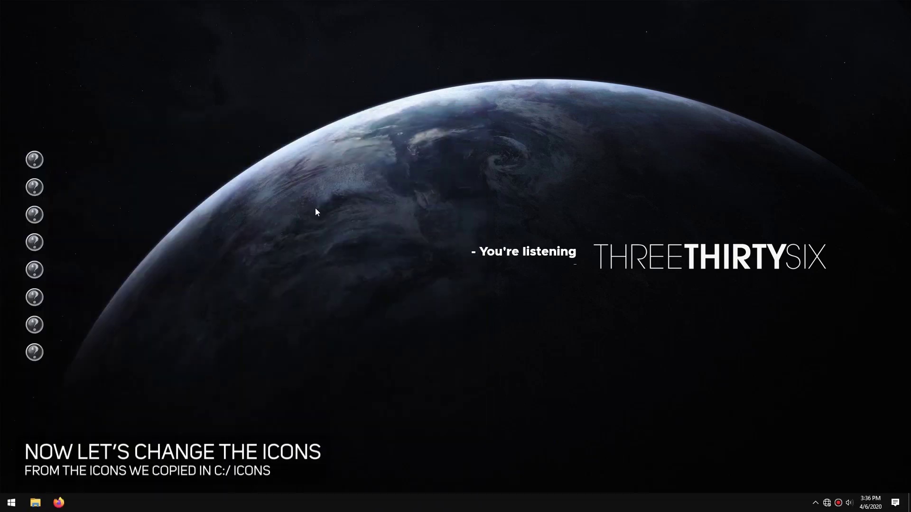
Start changing the first dock item's (My Computer) icon and browse to C:\Icons\ecqlipse 2 - system white
right_click(36, 159)
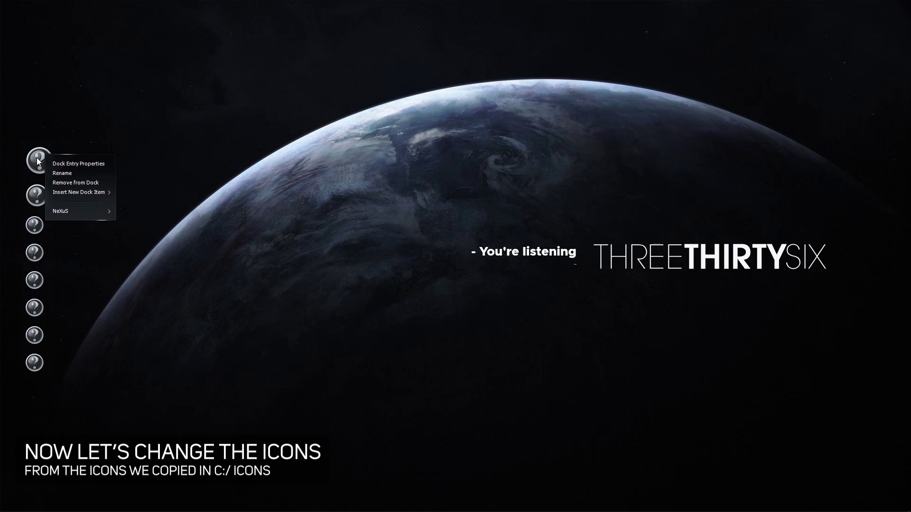
left_click(74, 168)
left_click(265, 238)
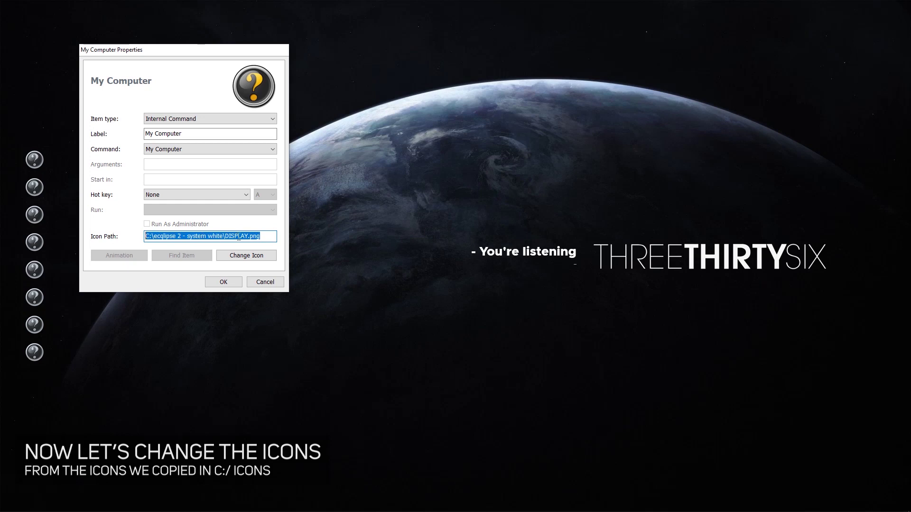
left_click(264, 236)
left_click(256, 259)
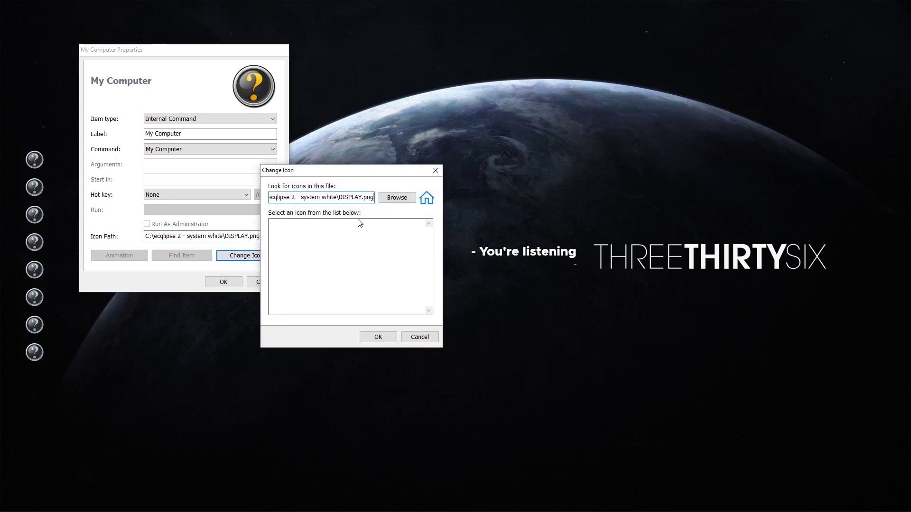
left_click(396, 197)
left_click(322, 372)
double_click(385, 359)
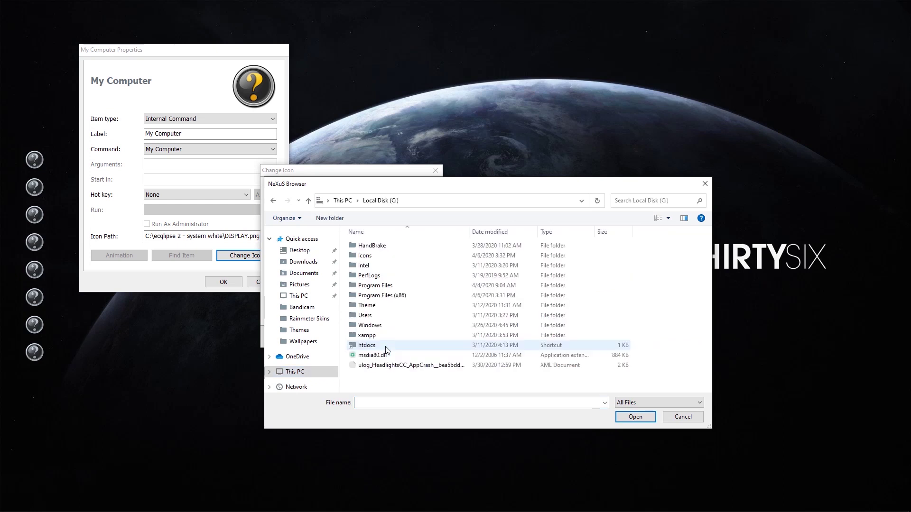
double_click(369, 260)
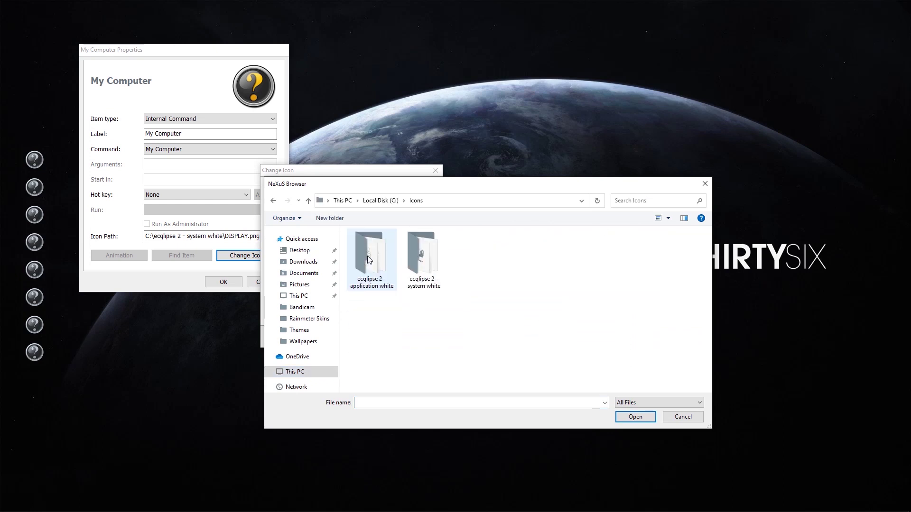
left_click(428, 265)
double_click(428, 265)
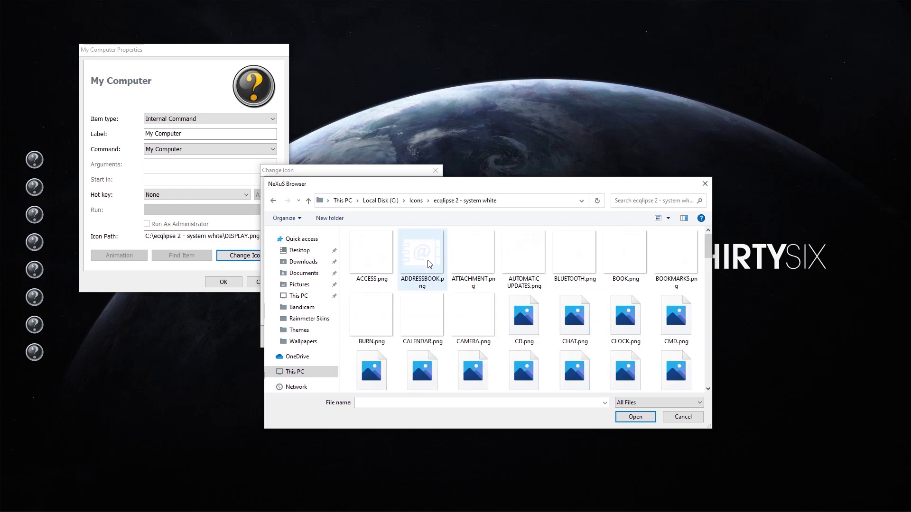
Choose DISPLAY.png as the My Computer dock icon and confirm the item's properties
left_click(395, 262)
key("c")
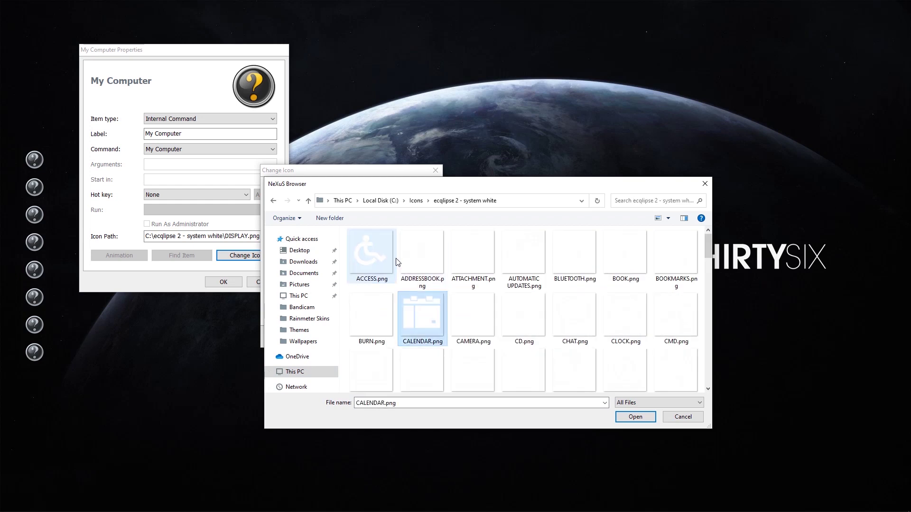
key("d")
left_click(471, 266)
left_click(520, 248)
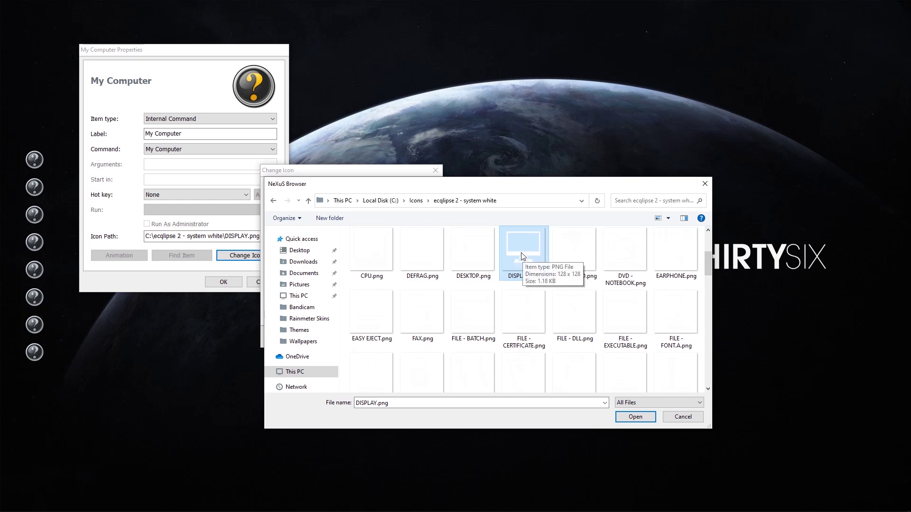
double_click(525, 256)
left_click(389, 337)
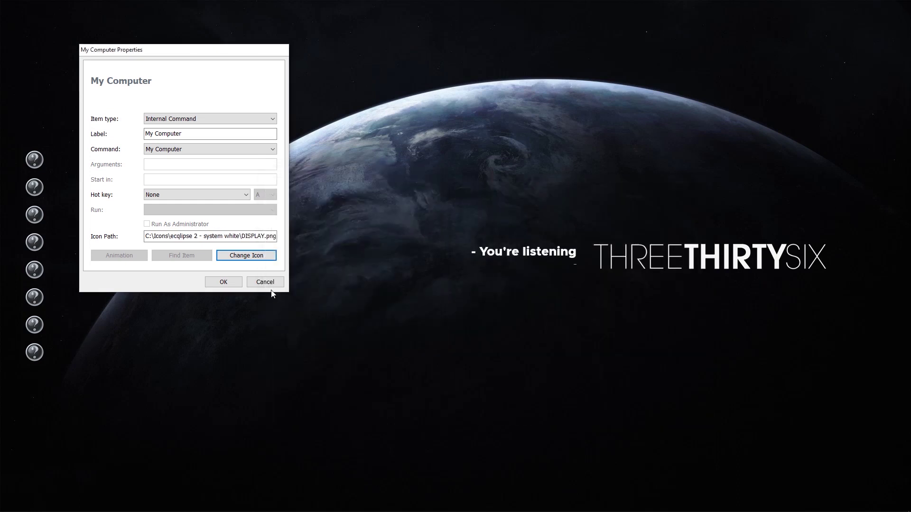
left_click(224, 283)
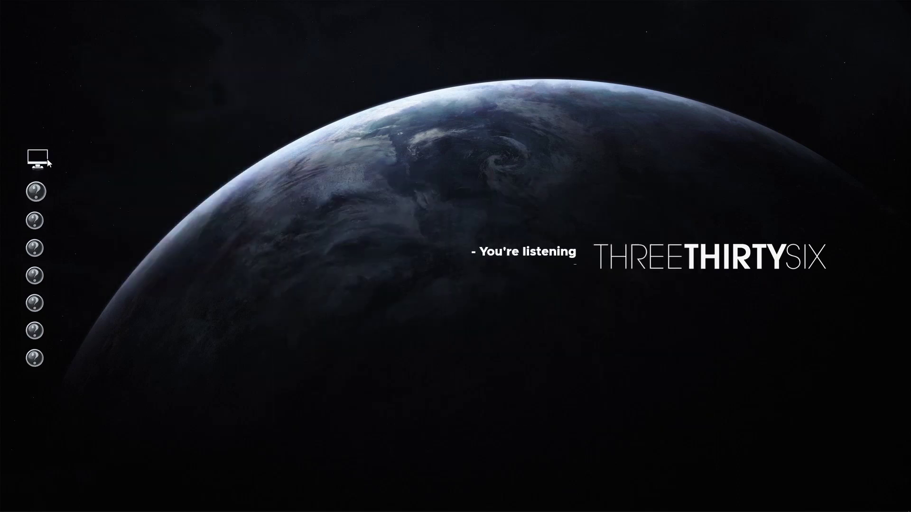
Start changing the Firefox dock item's icon and browse to C:\Icons\ecqlipse 2 - application white
right_click(42, 192)
left_click(67, 182)
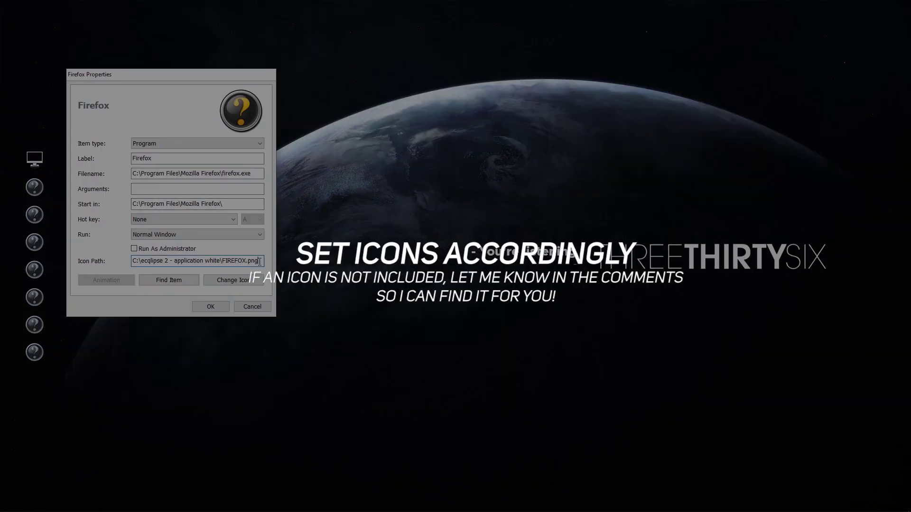
left_click(220, 280)
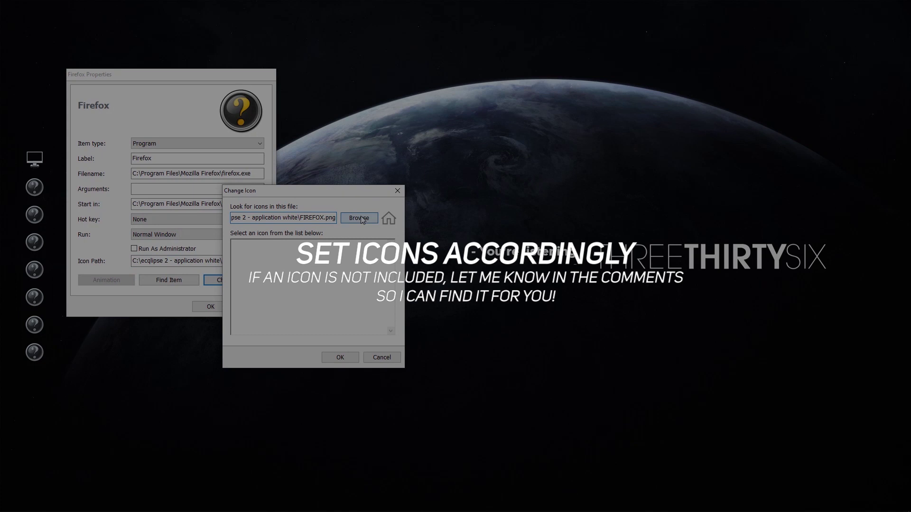
left_click(360, 218)
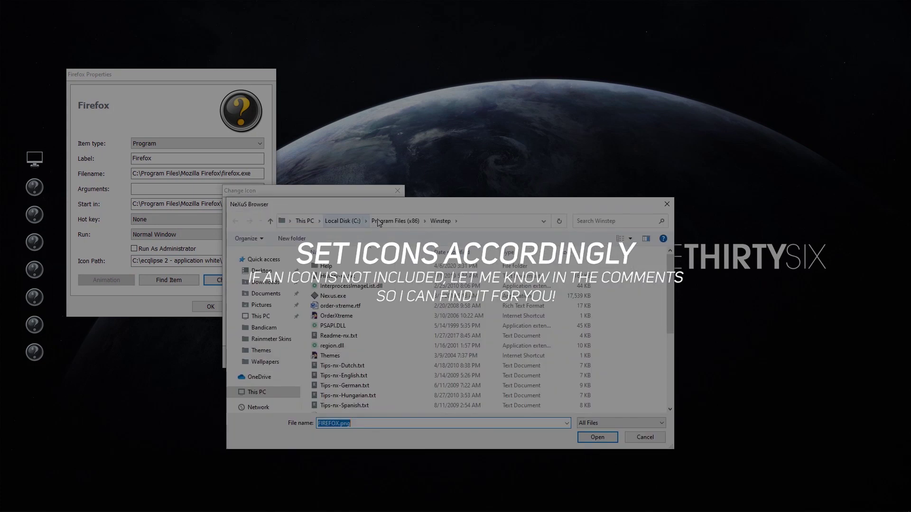
left_click(342, 221)
double_click(379, 276)
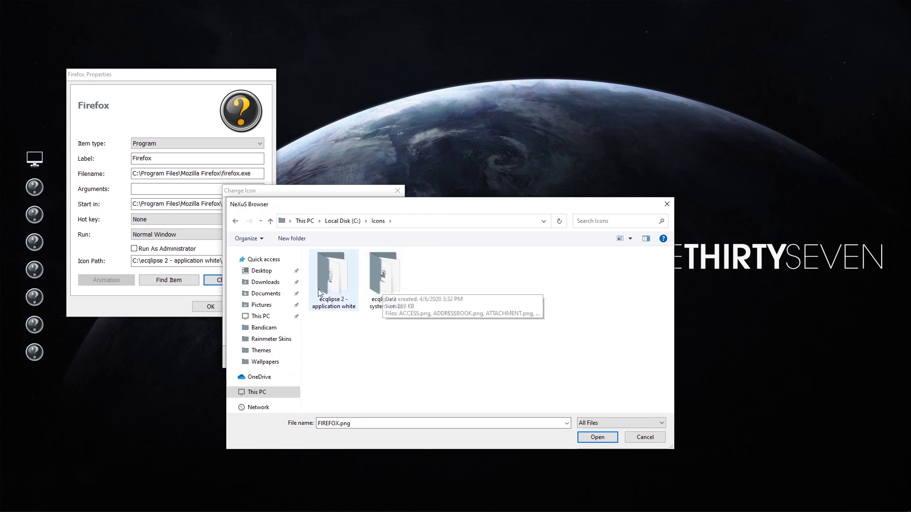
double_click(332, 278)
Choose FIREFOX.png as the Firefox dock icon and confirm the item's properties
left_click(385, 347)
scroll(384, 347, "down", 5)
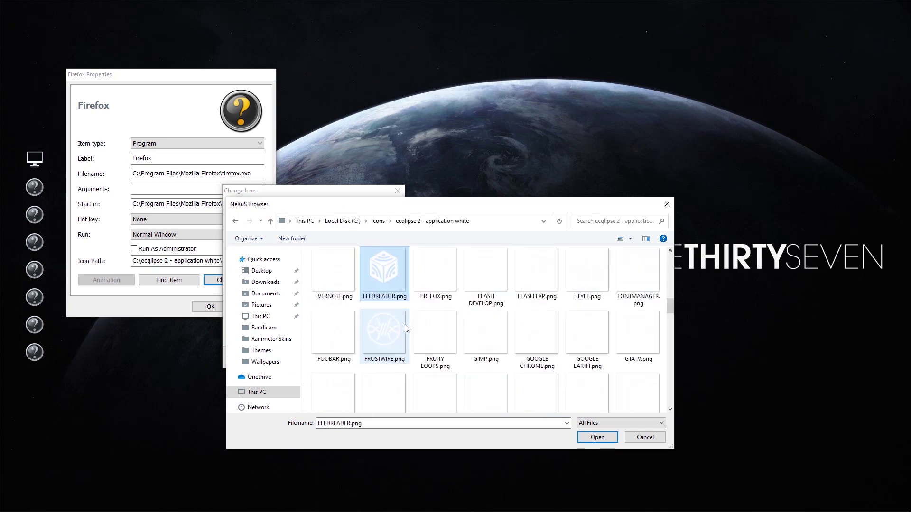
left_click(423, 287)
double_click(431, 270)
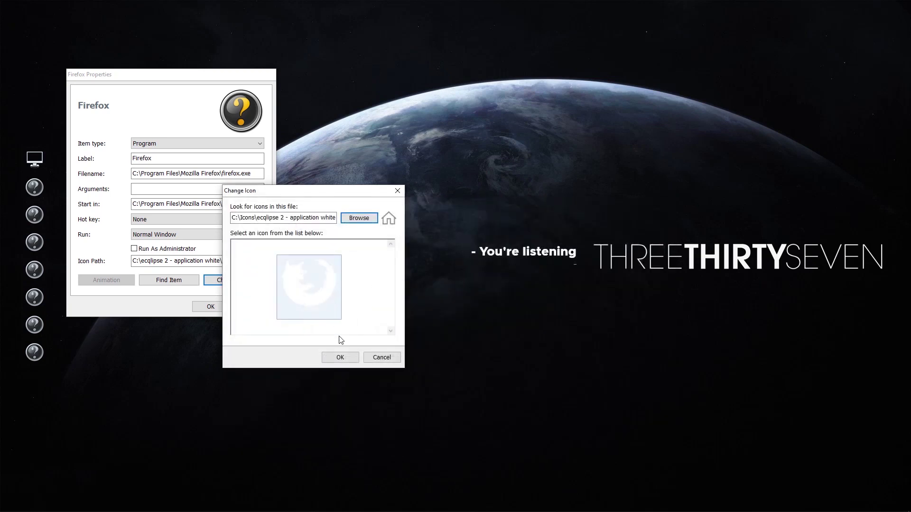
left_click(340, 356)
left_click(220, 310)
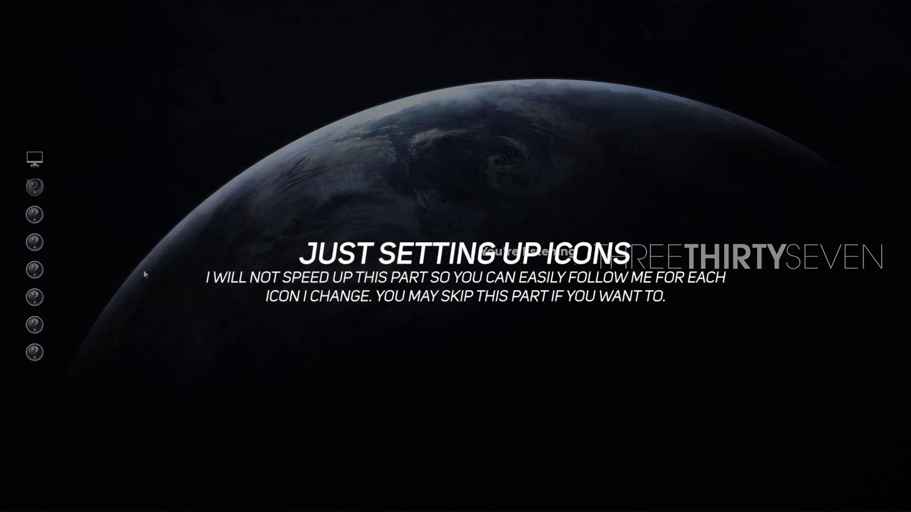
Start changing the Settings dock item's icon and browse to C:\Icons\ecqlipse 2 - system white
right_click(46, 217)
left_click(68, 226)
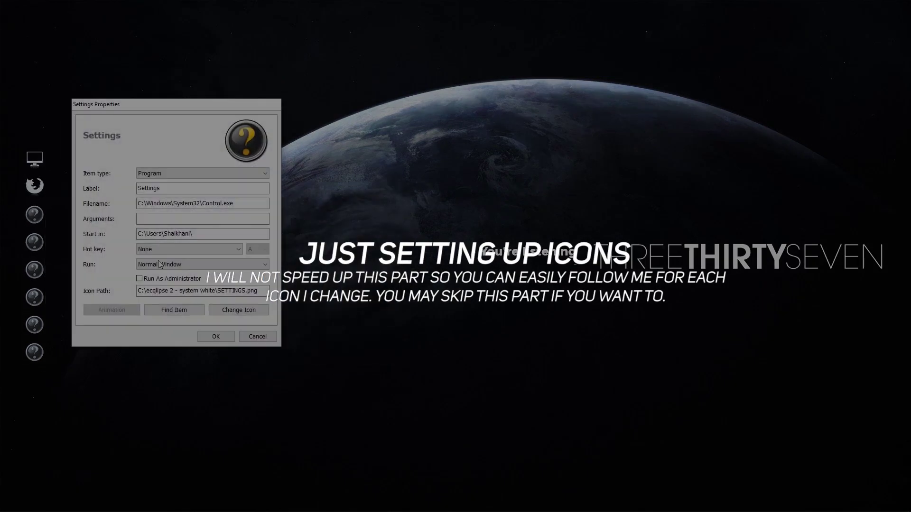
left_click(240, 312)
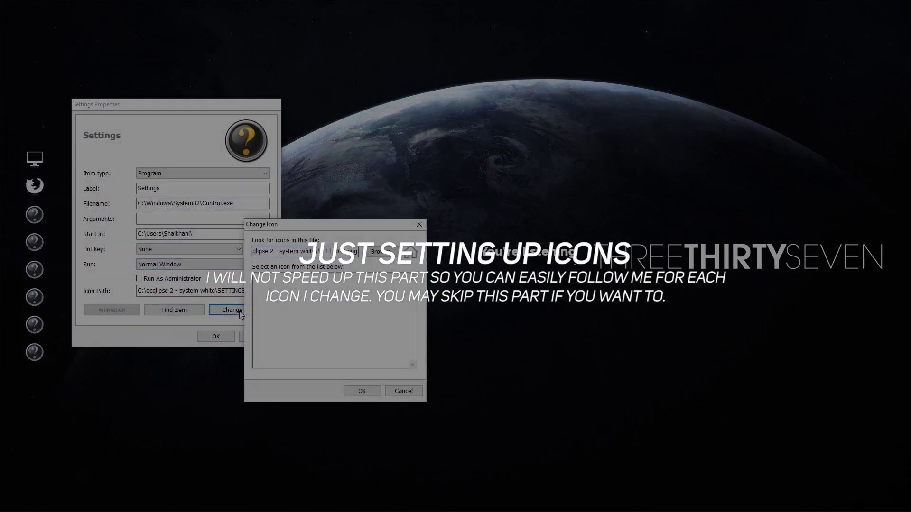
left_click(370, 256)
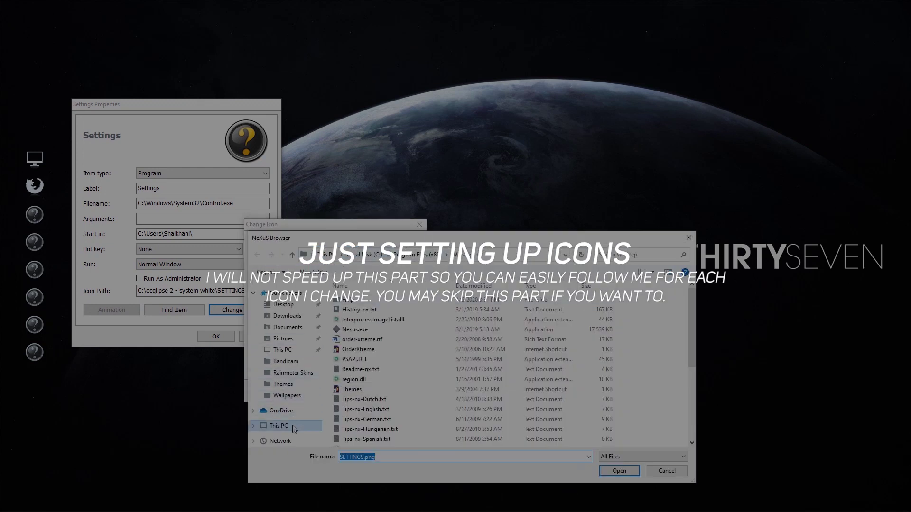
left_click(294, 429)
double_click(345, 405)
double_click(357, 311)
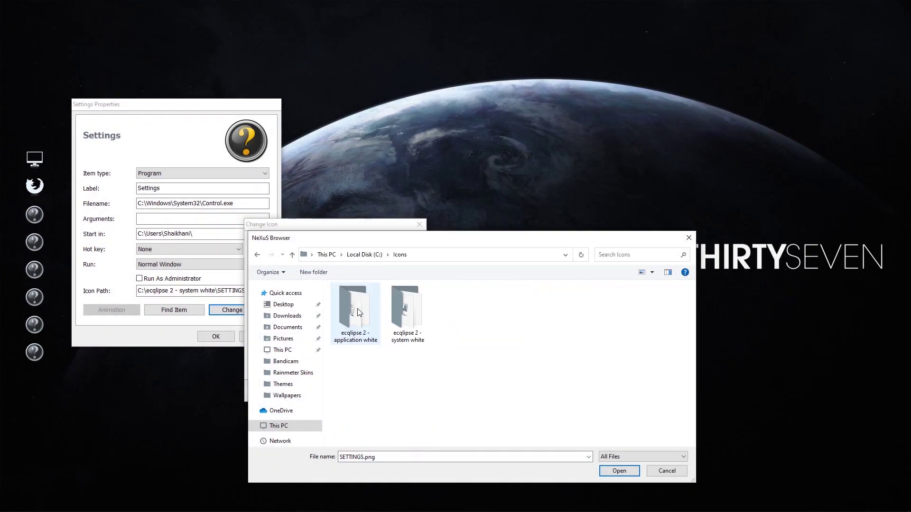
double_click(401, 314)
Choose SETTINGS.png as the Settings dock icon and confirm the item's properties
key("s")
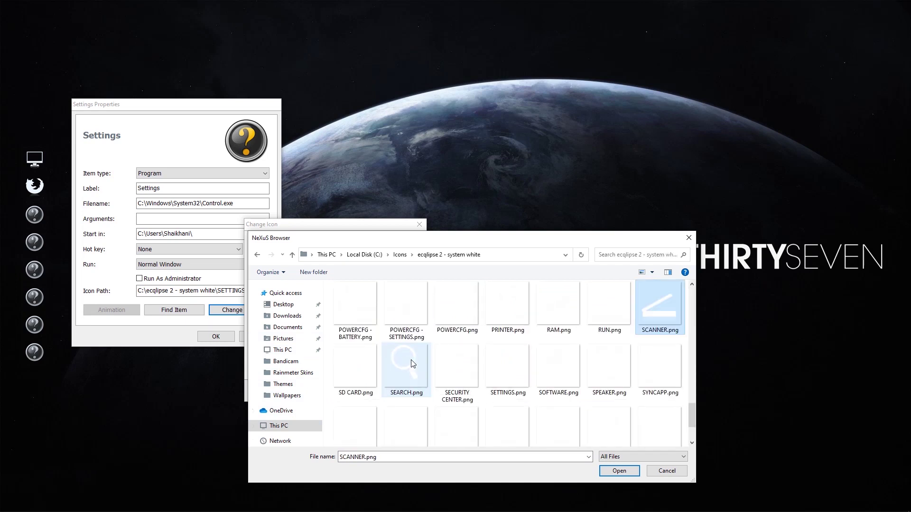
double_click(507, 364)
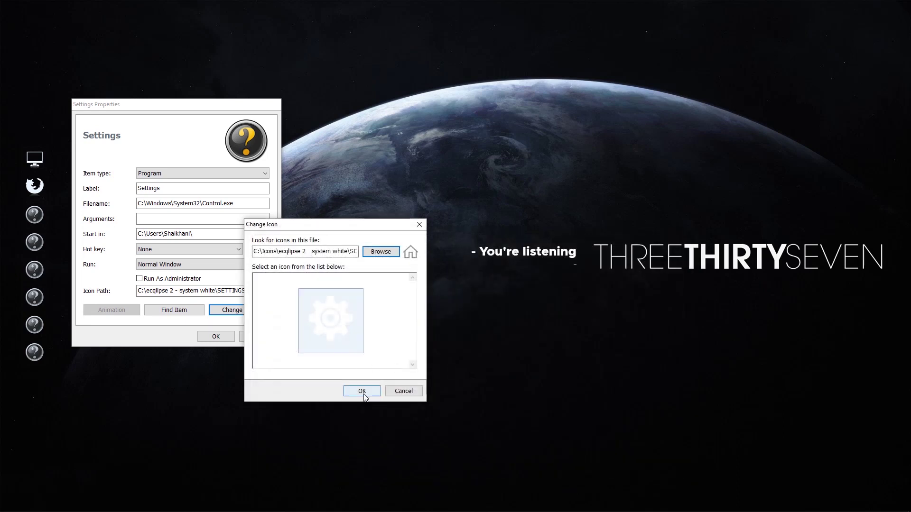
left_click(362, 392)
left_click(229, 339)
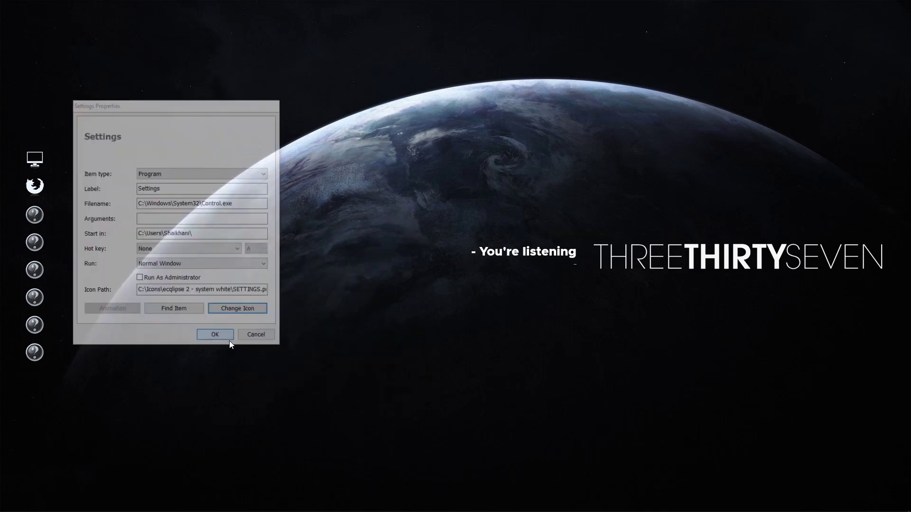
Start changing the Adobe Photoshop CC 2018 dock item's icon and browse to C:\Icons\ecqlipse 2 - application white
right_click(35, 242)
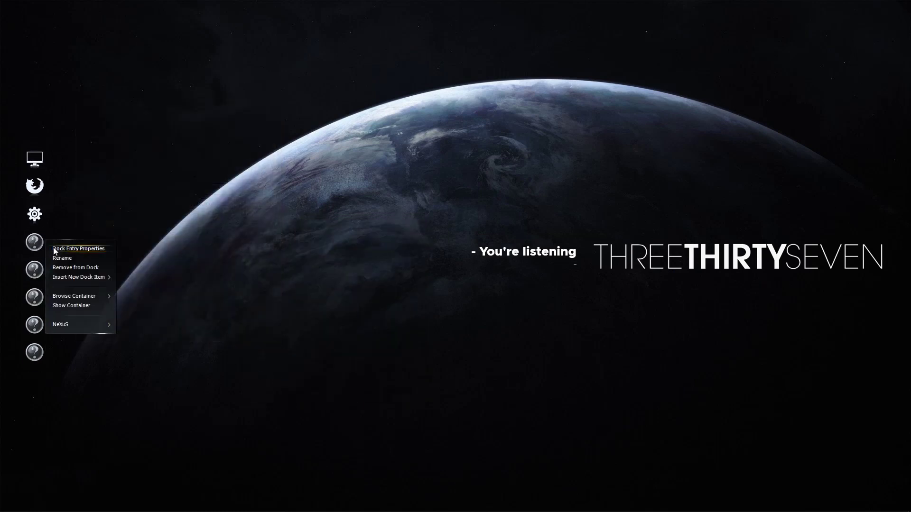
left_click(70, 254)
left_click(230, 334)
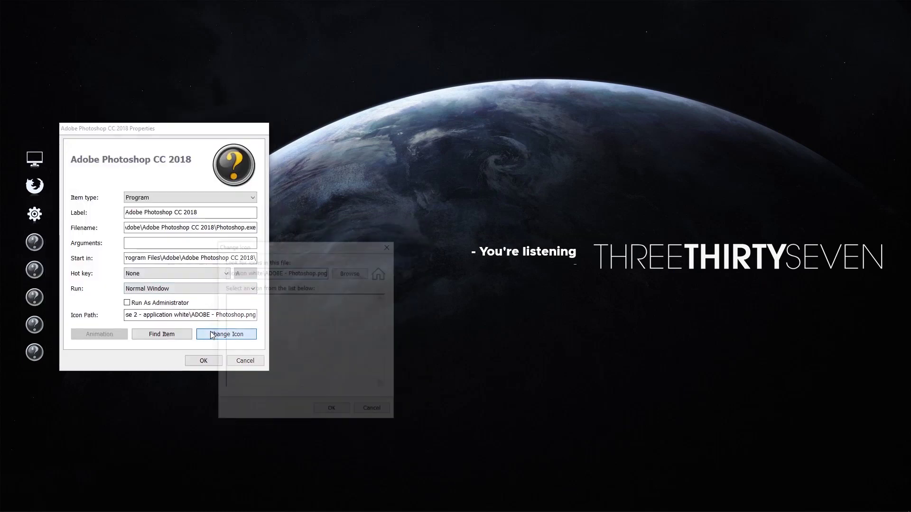
left_click(352, 274)
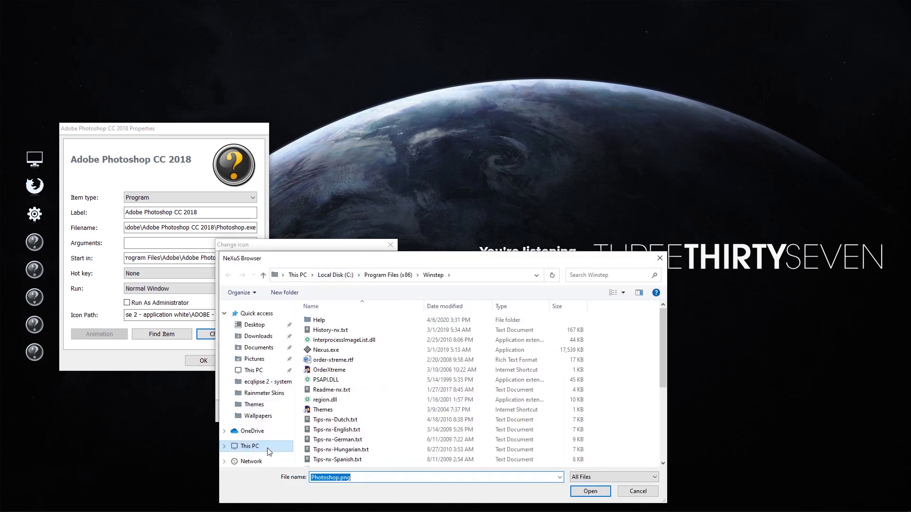
left_click(250, 446)
double_click(366, 421)
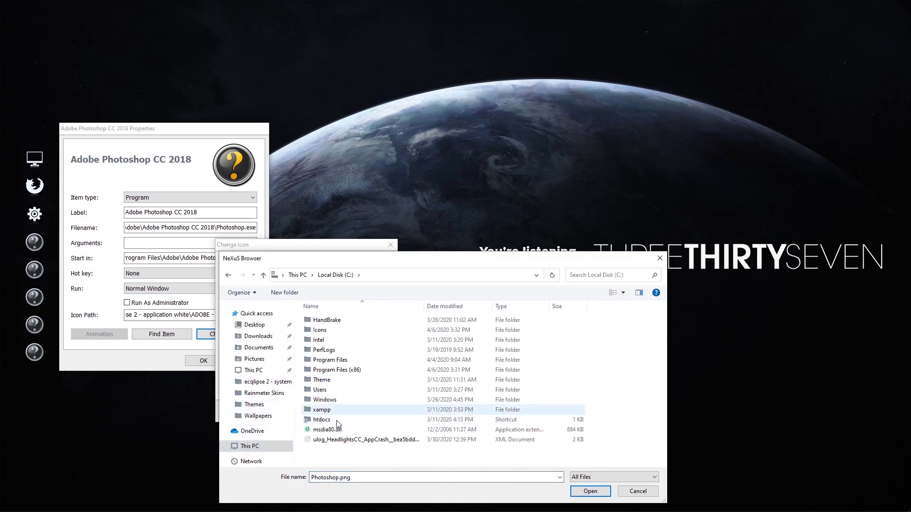
double_click(322, 331)
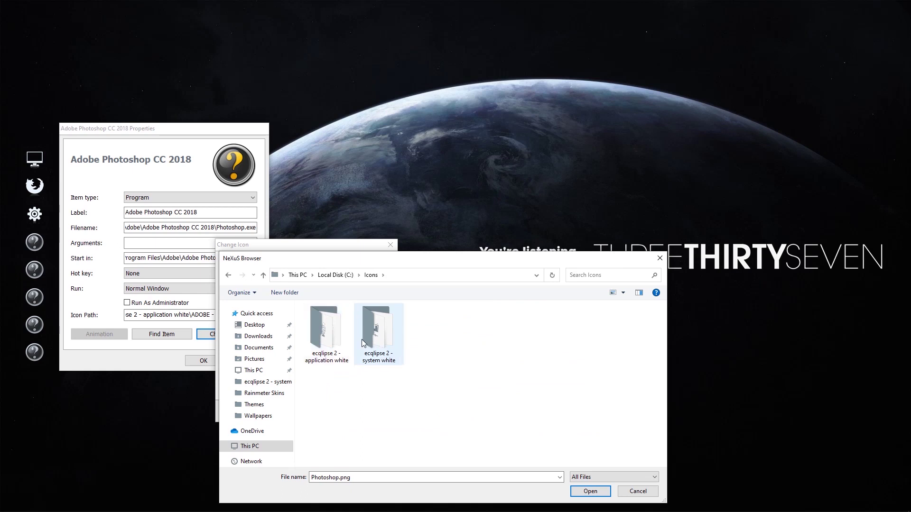
double_click(326, 332)
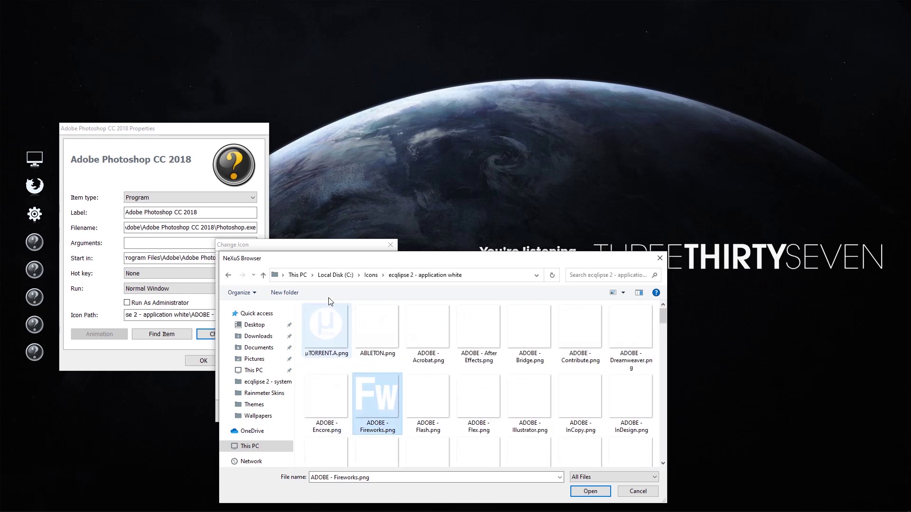
Choose ADOBE - Photoshop.png as the Photoshop dock icon and confirm the item's properties
left_click(432, 405)
key("Right")
key("Right")
key("Right")
key("Right")
key("Right")
key("Right")
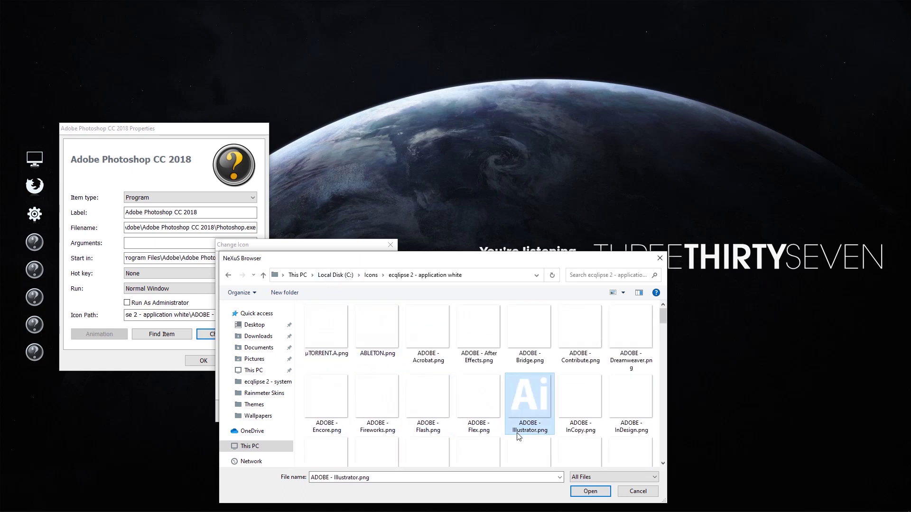
key("Right")
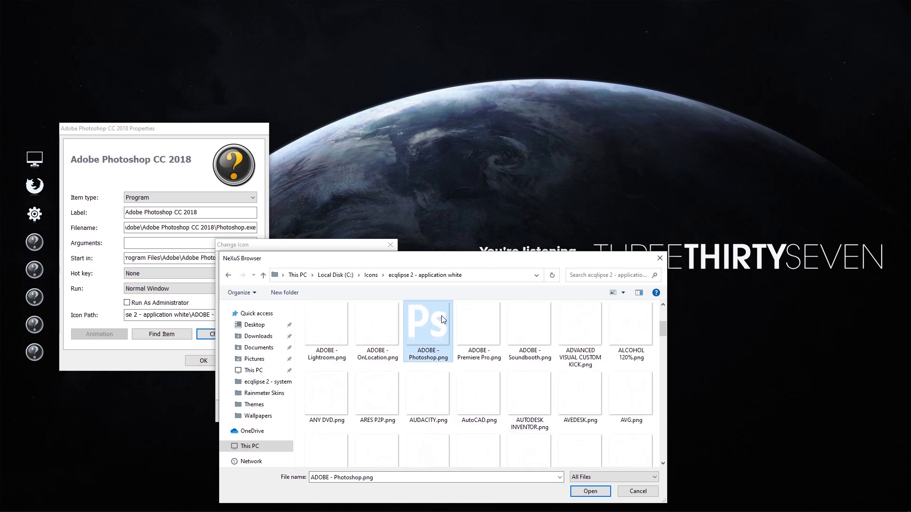
double_click(424, 318)
left_click(323, 406)
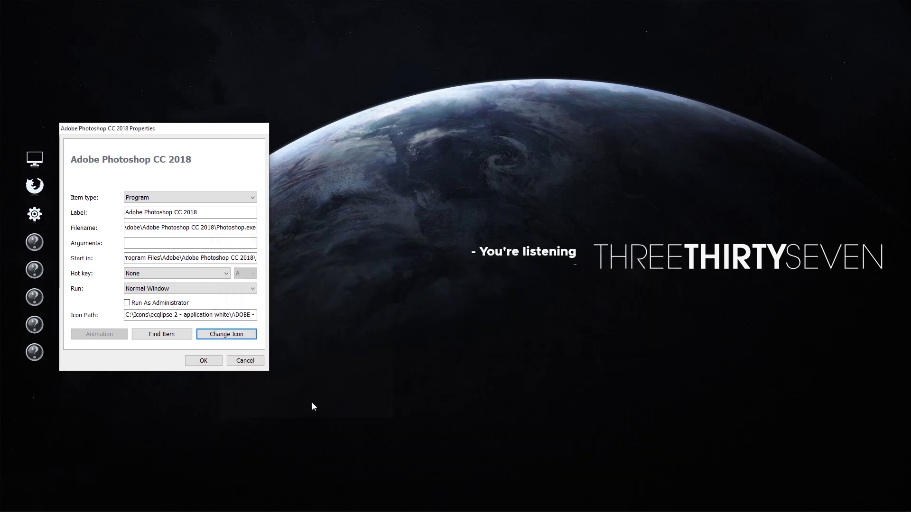
left_click(201, 360)
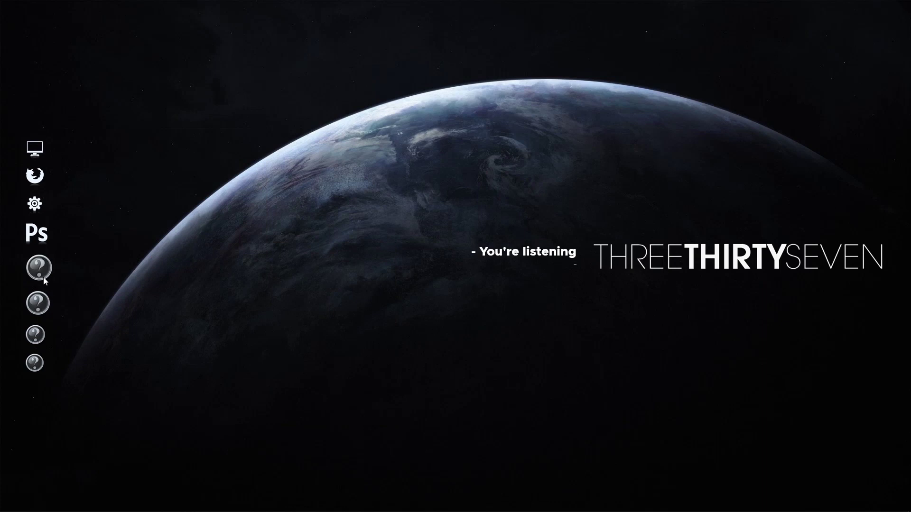
Start changing the Adobe Premiere Pro 2019 dock item's icon and browse to C:\Icons\ecqlipse 2 - application white
right_click(43, 277)
left_click(61, 283)
left_click(222, 369)
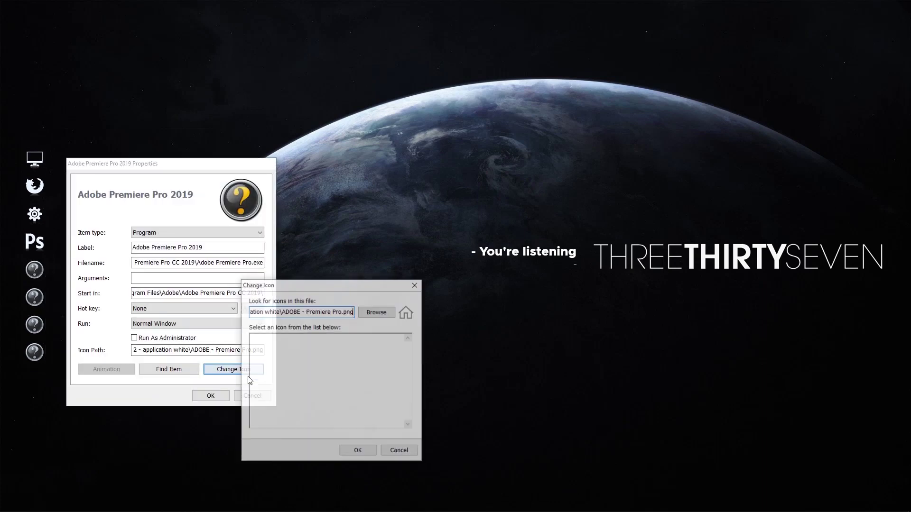
left_click(376, 311)
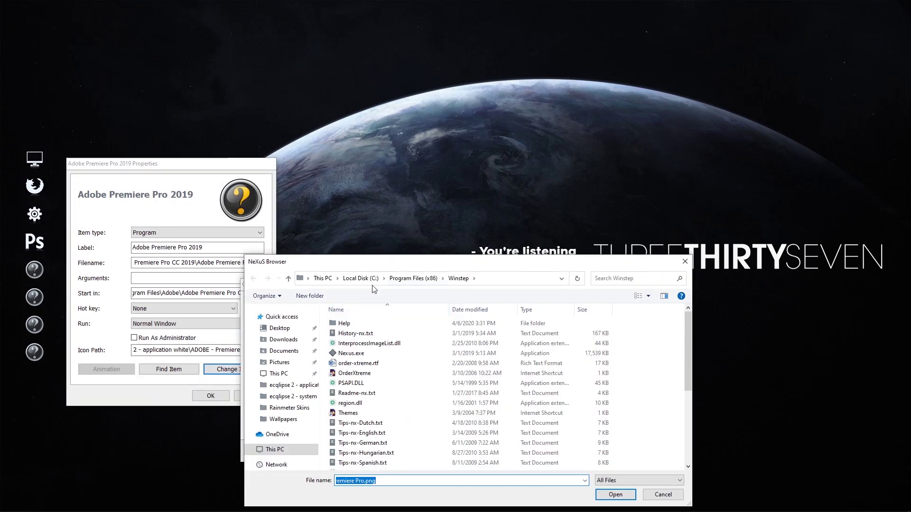
left_click(274, 449)
double_click(340, 428)
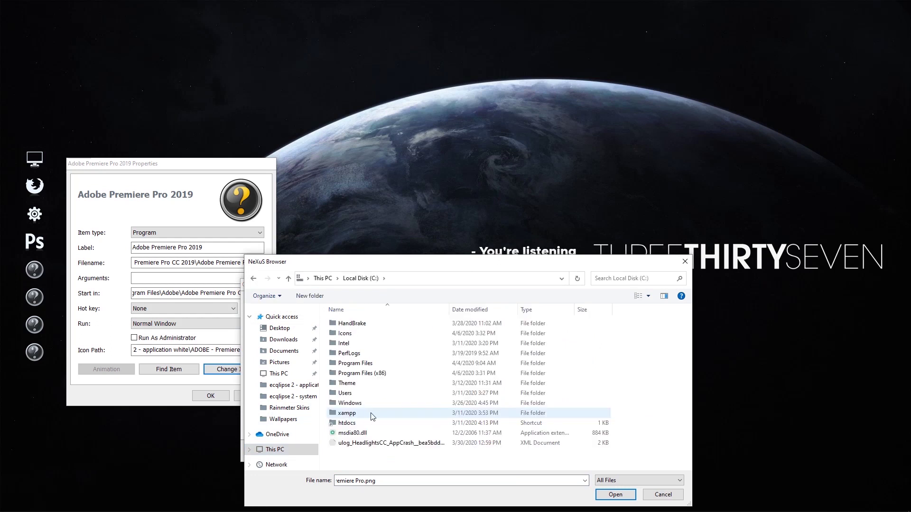
left_click(362, 373)
left_click(345, 343)
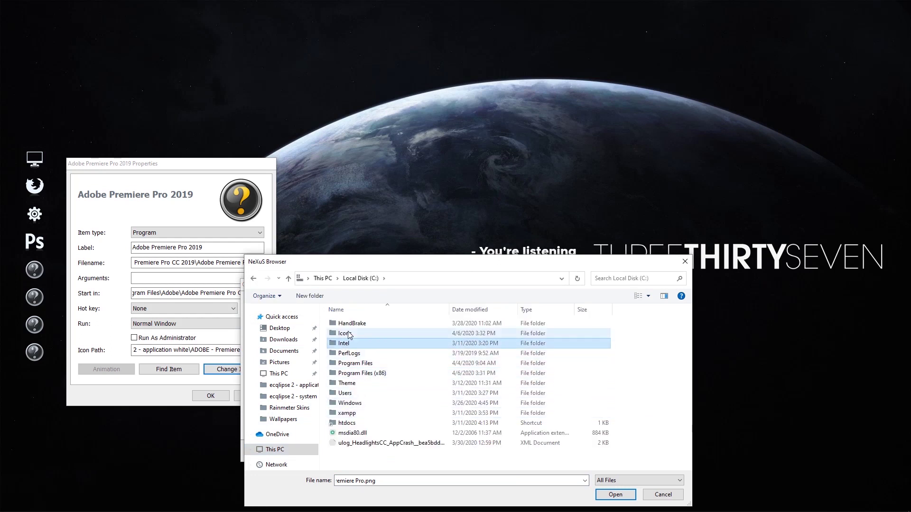
double_click(349, 335)
left_click(403, 334)
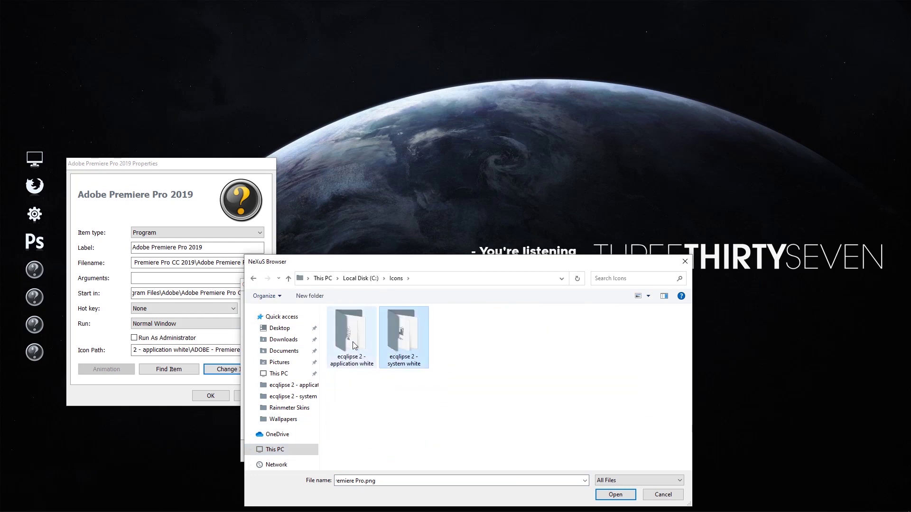
double_click(354, 345)
Choose ADOBE - Premiere Pro.png as the Premiere Pro dock icon and confirm the item's properties
left_click(405, 412)
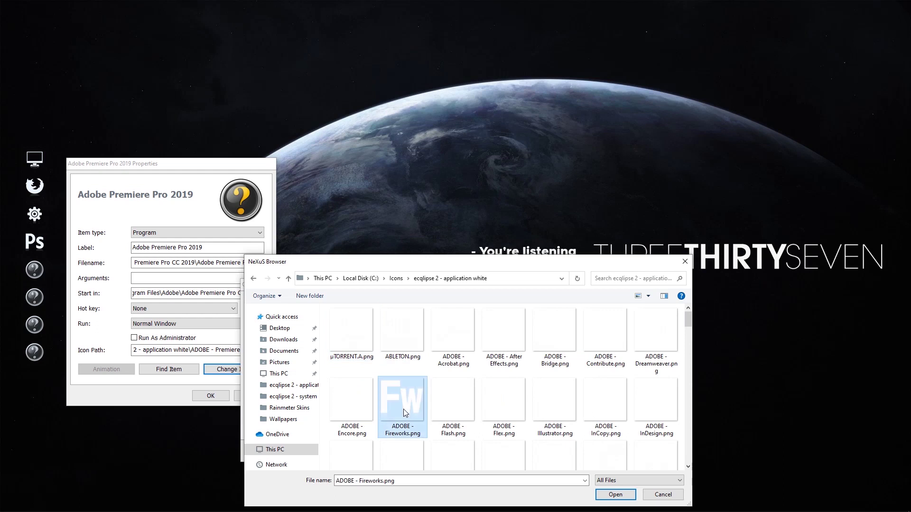
left_click(453, 408)
left_click(504, 409)
left_click(599, 417)
key("Right")
key("Right")
key("Right")
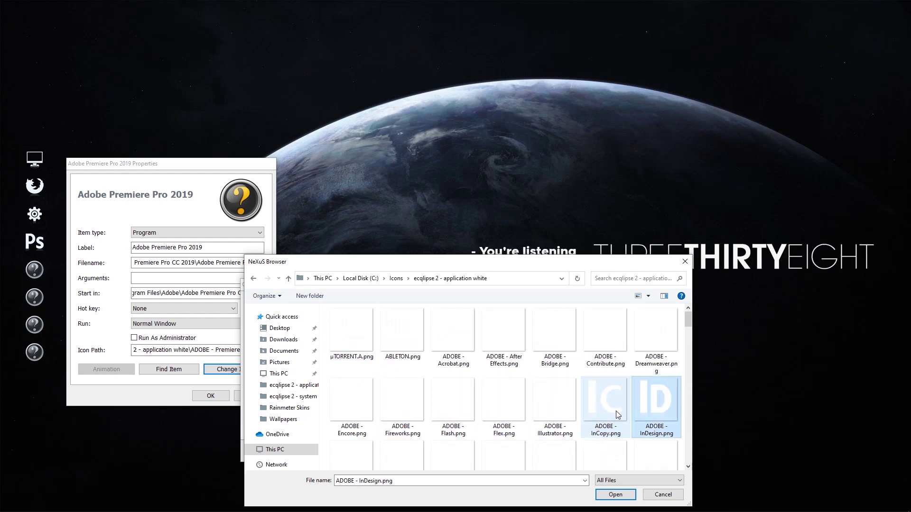
key("Right")
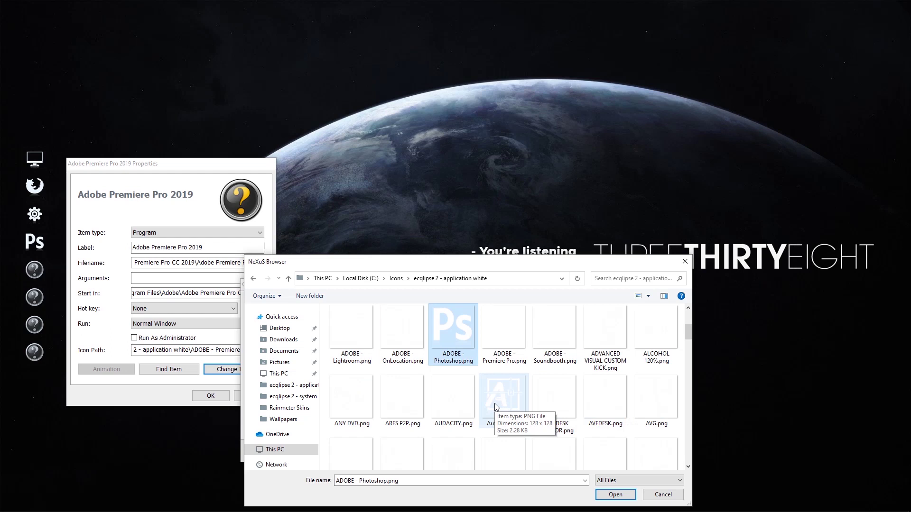
scroll(494, 403, "up", 2)
key("Up")
key("Up")
left_click(500, 346)
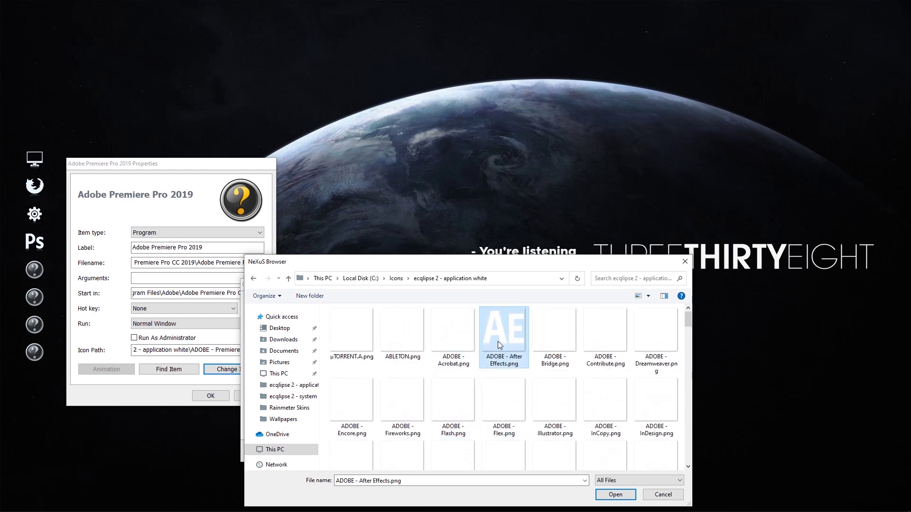
scroll(521, 398, "down", 1)
left_click(521, 404)
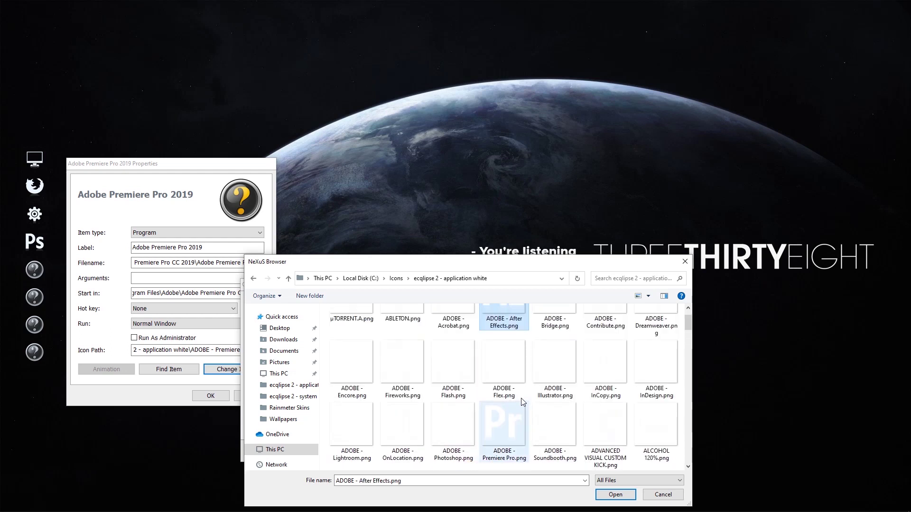
double_click(504, 420)
left_click(348, 449)
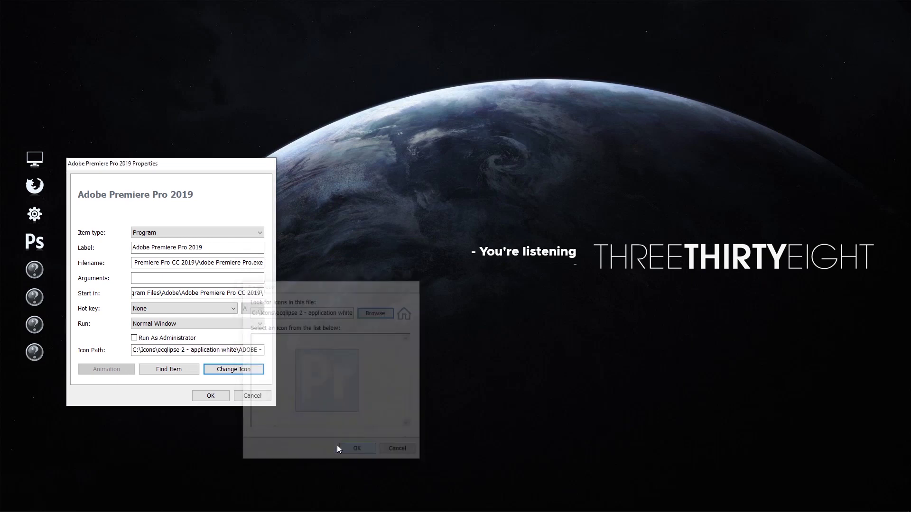
left_click(221, 398)
Start changing the Adobe After Effects (Beta) dock item's icon and browse to C:\Icons\ecqlipse 2 - application white
right_click(46, 295)
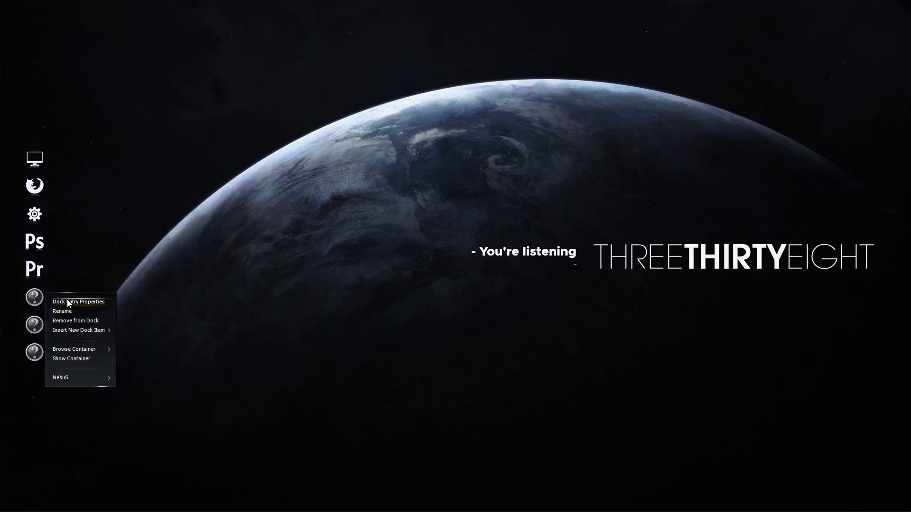
left_click(71, 301)
left_click(239, 387)
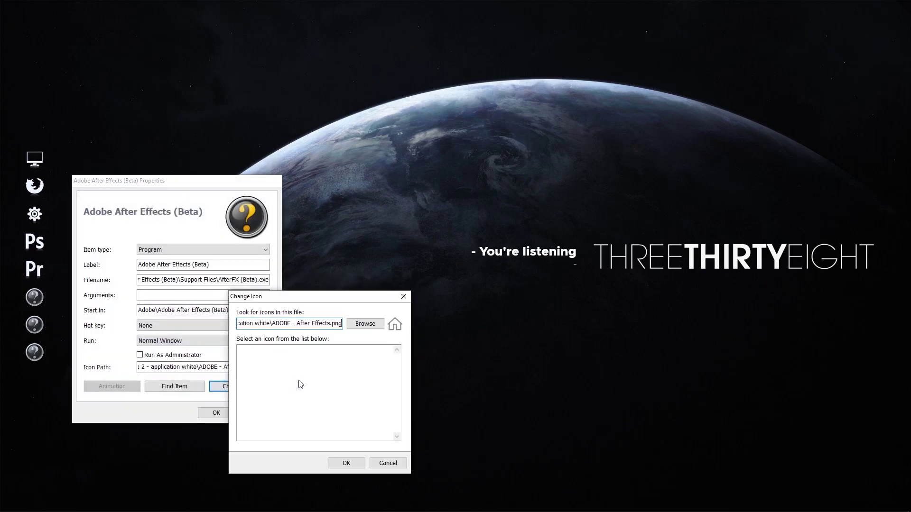
left_click(365, 324)
left_click(264, 449)
double_click(358, 423)
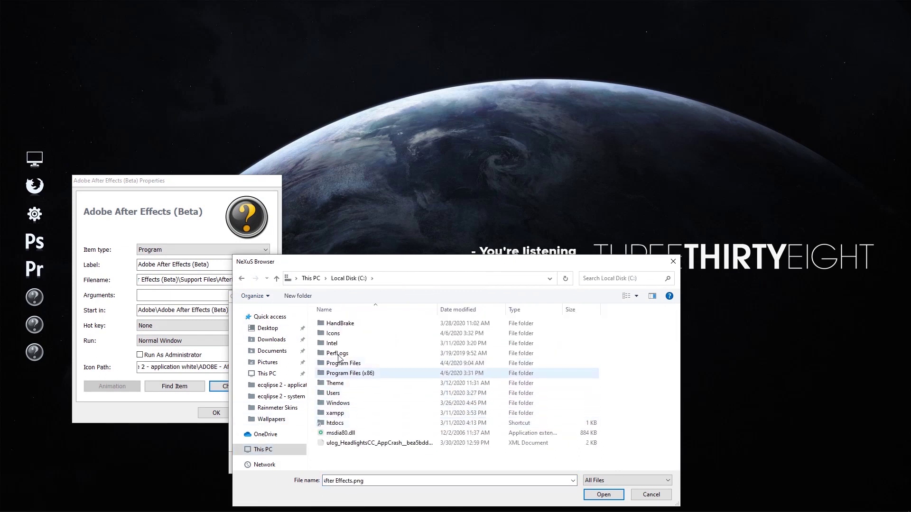
double_click(333, 333)
left_click(339, 338)
double_click(339, 337)
Choose ADOBE - After Effects.png as the After Effects dock icon and confirm the item's properties
left_click(390, 405)
scroll(407, 414, "down", 1)
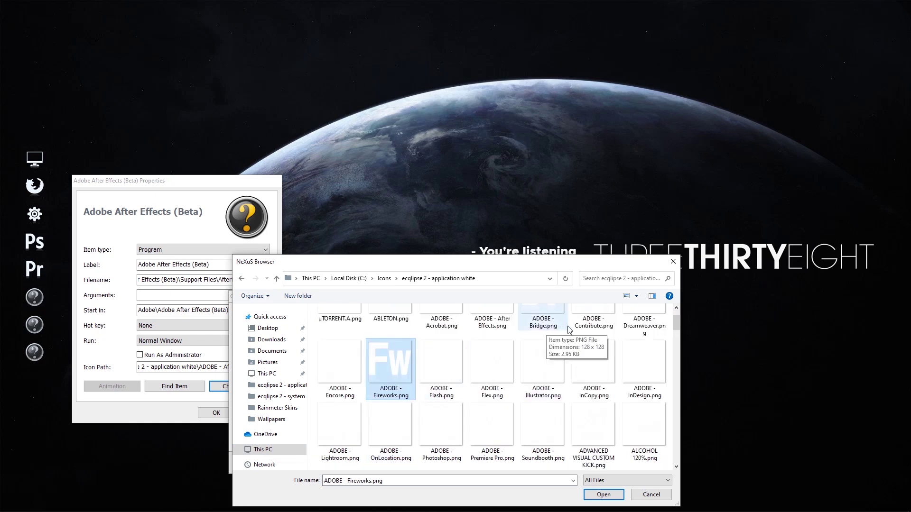
left_click(497, 328)
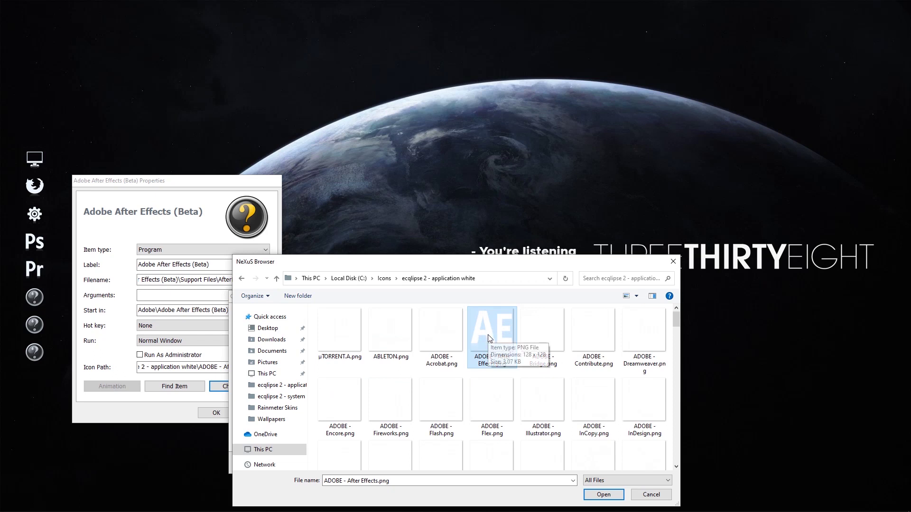
double_click(483, 335)
left_click(356, 464)
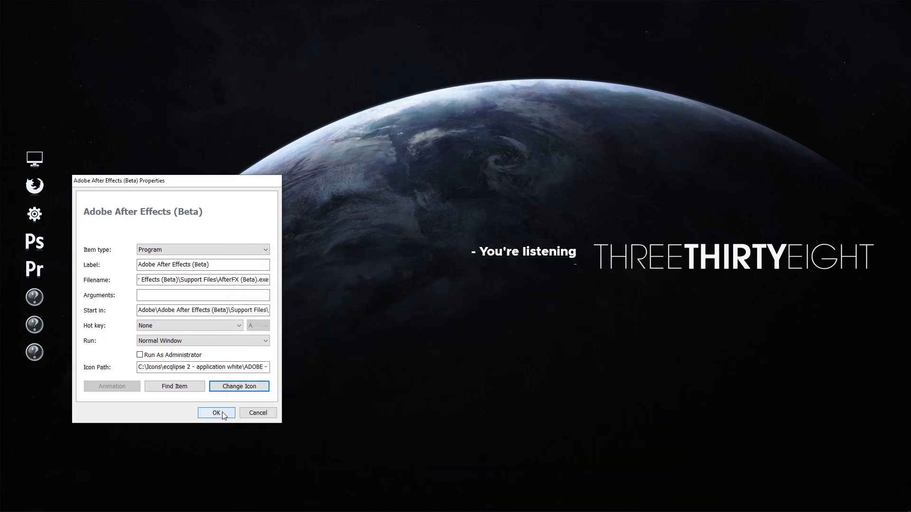
left_click(216, 413)
Start changing the NeedForSpeedHeat dock item's icon and browse to C:\Icons\ecqlipse 2 - application white
right_click(45, 322)
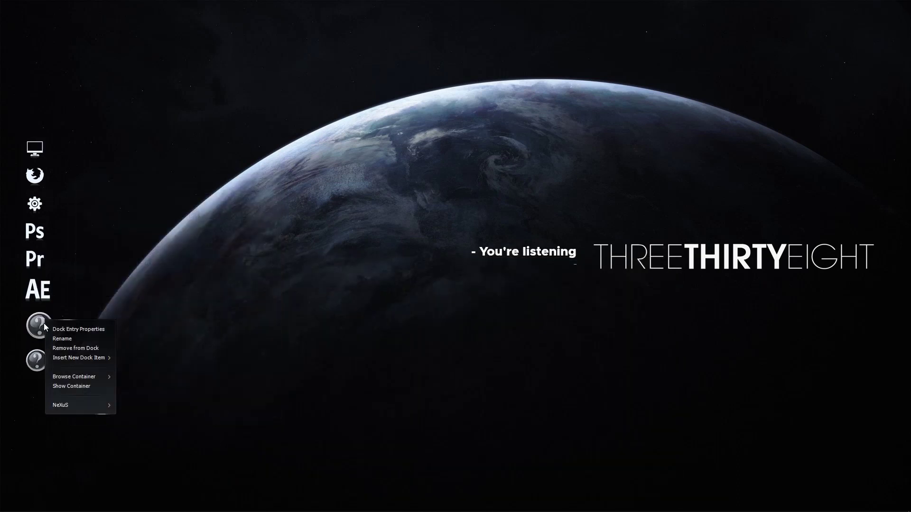
left_click(55, 335)
left_click(231, 418)
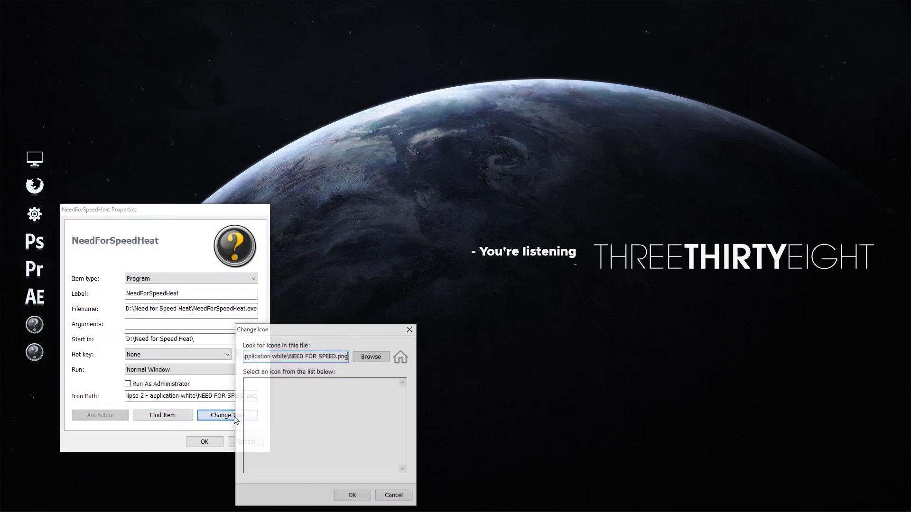
left_click(371, 356)
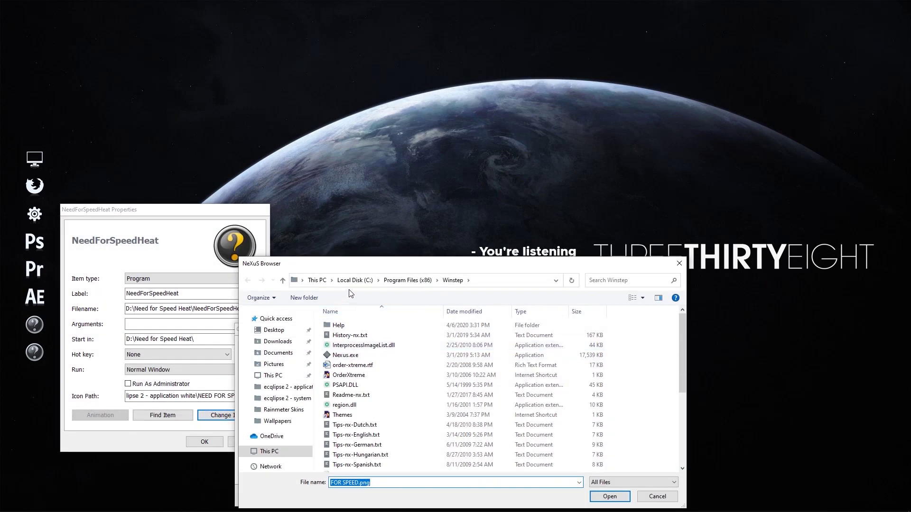
double_click(347, 335)
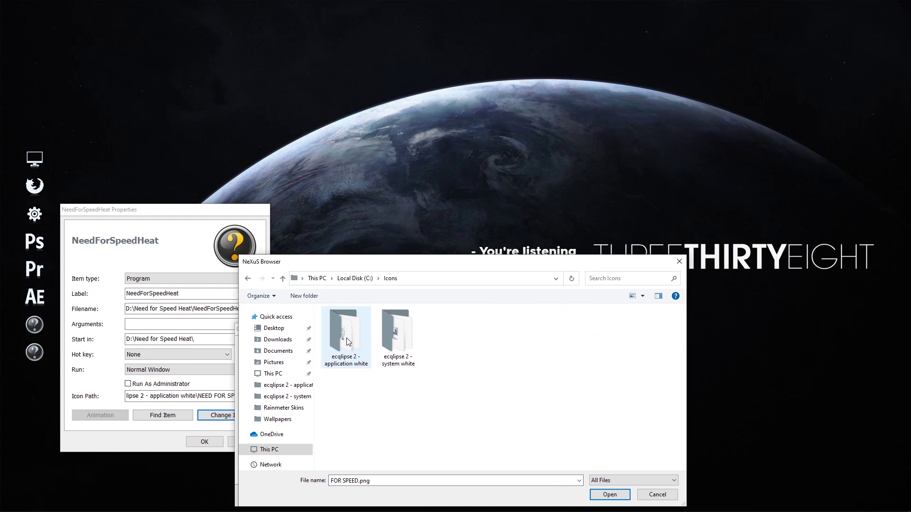
double_click(346, 337)
Choose NEED FOR SPEED.png as the NeedForSpeedHeat dock icon and confirm the item's properties
left_click(446, 390)
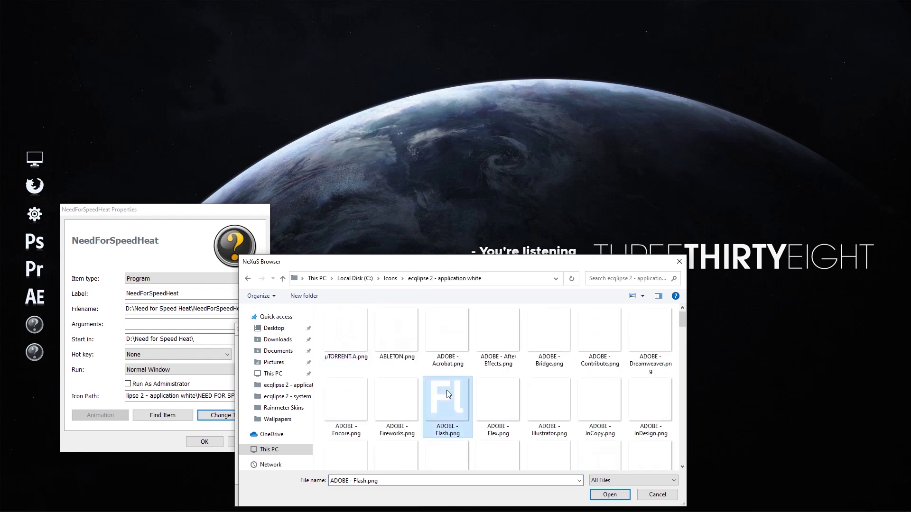
scroll(447, 390, "down", 5)
left_click(593, 330)
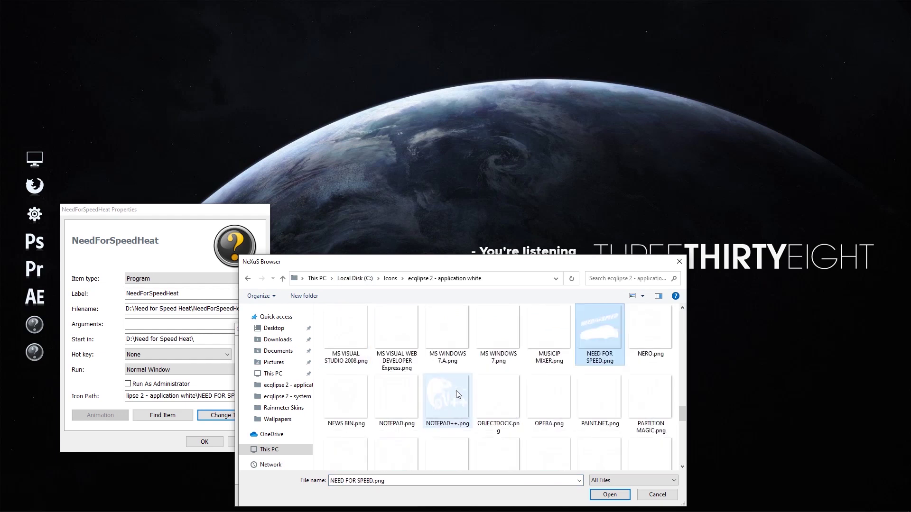
double_click(602, 337)
left_click(352, 496)
left_click(208, 441)
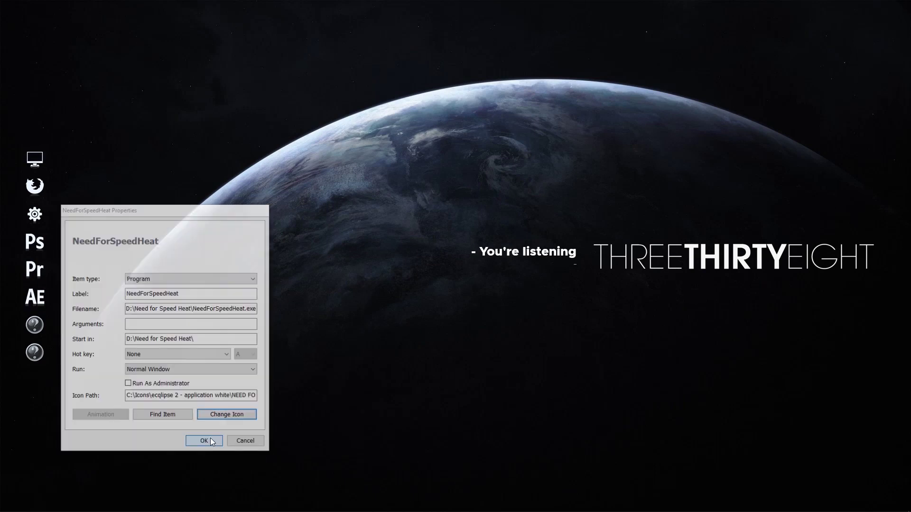
Start changing the CSGO dock item's icon and browse to C:\Icons\ecqlipse 2 - application white
right_click(38, 361)
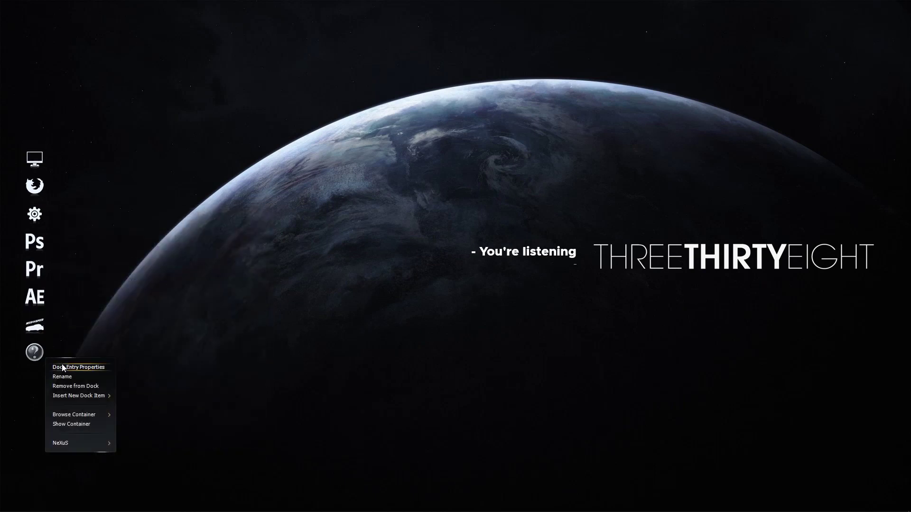
left_click(60, 367)
left_click(236, 450)
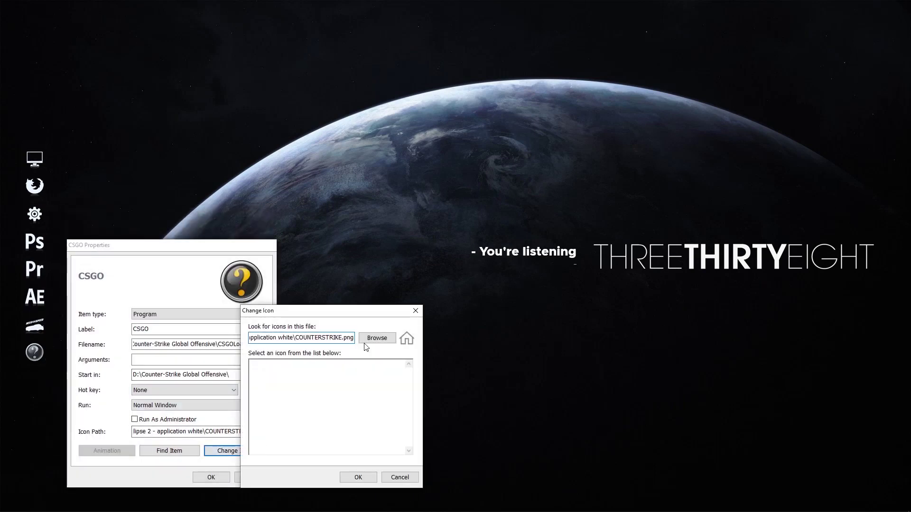
left_click(374, 339)
left_click(361, 278)
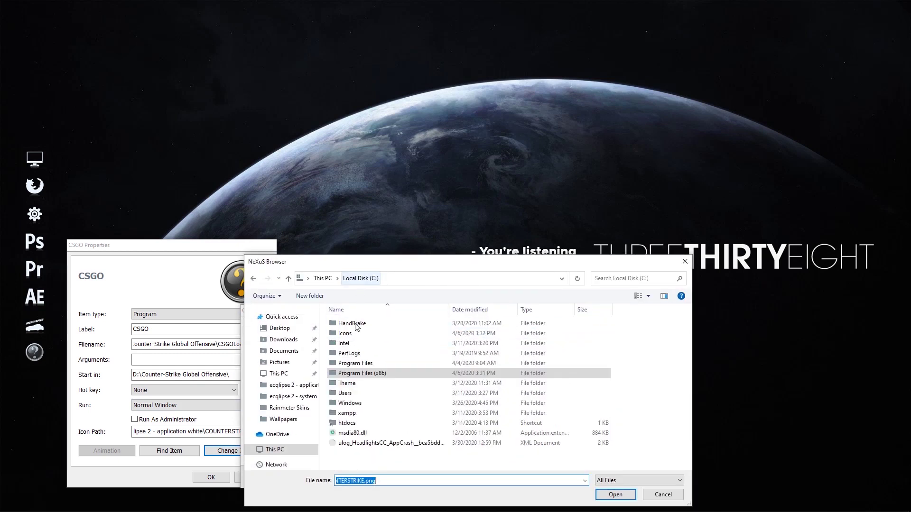
double_click(365, 333)
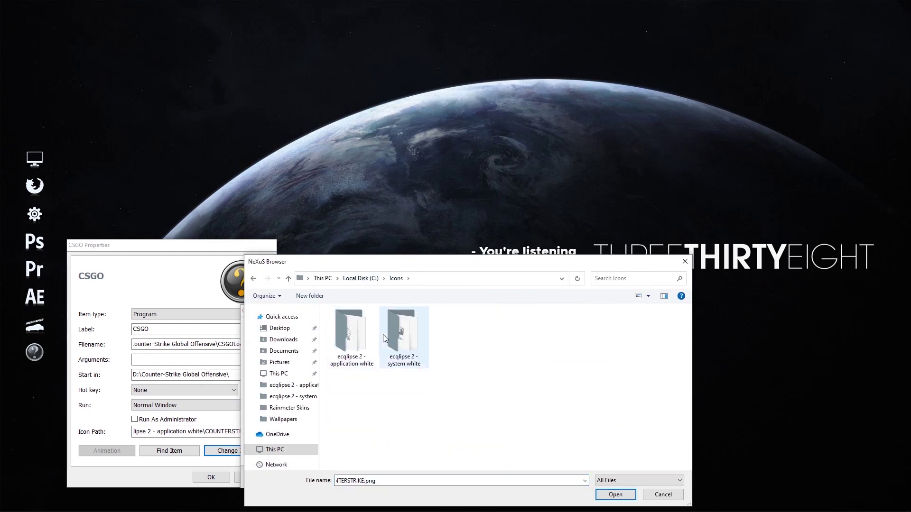
left_click(351, 336)
Choose COUNTERSTRIKE.png as the CSGO dock icon and confirm the item's properties
key("c")
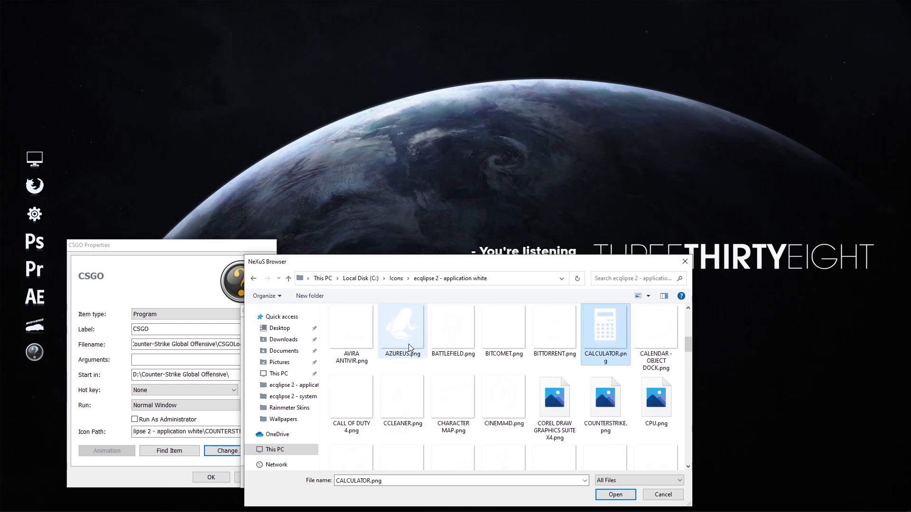
left_click(573, 401)
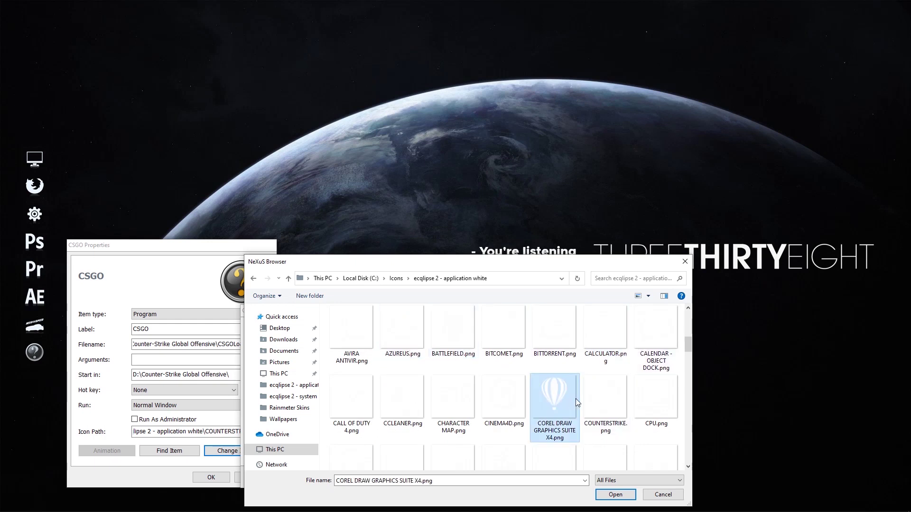
left_click(609, 408)
double_click(611, 398)
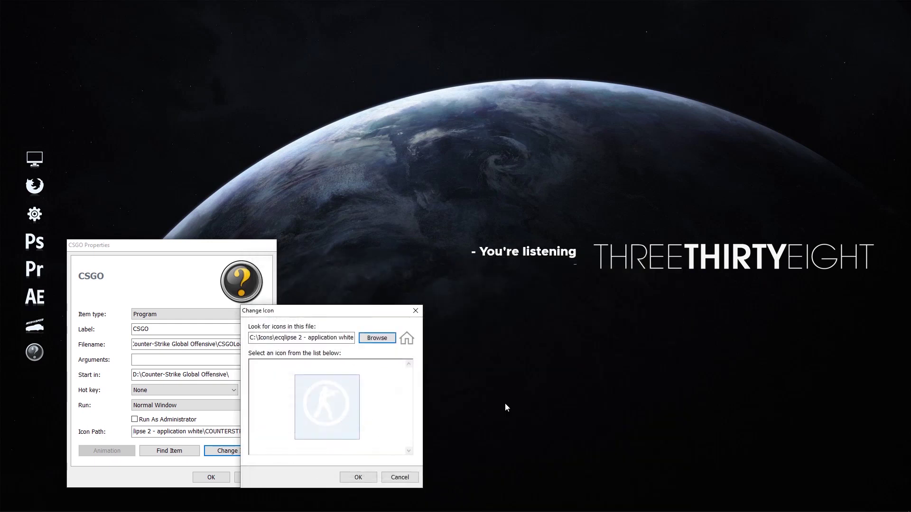
left_click(358, 477)
left_click(209, 476)
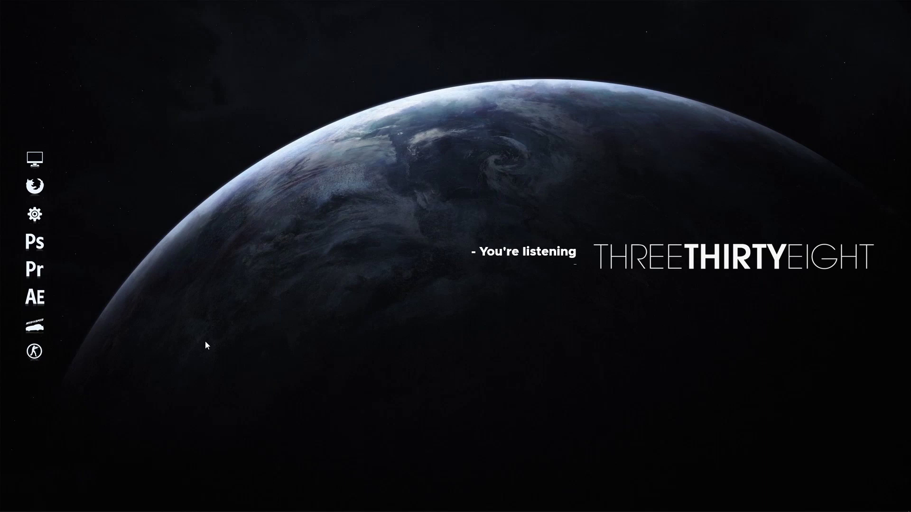
Load Vecto's Settings.ini skin from the Rainmeter manager to review its media player options, and close the settings and the manager
right_click(528, 252)
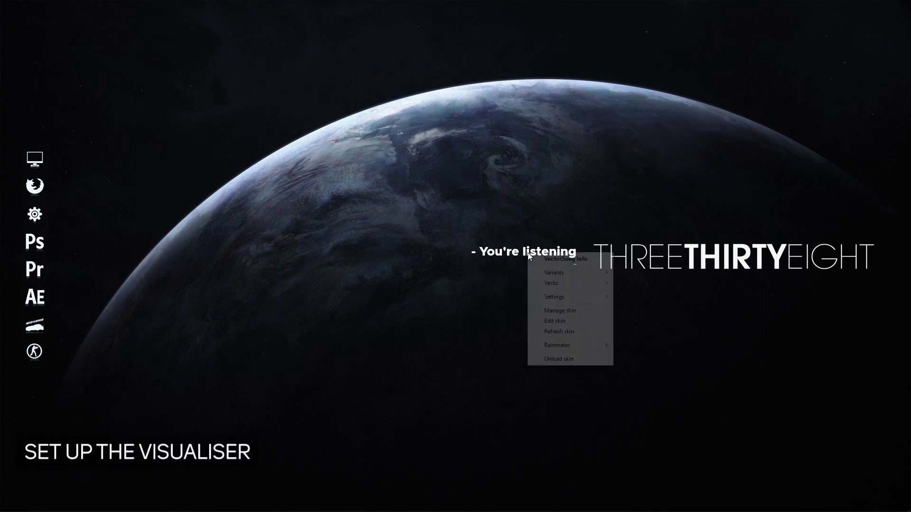
left_click(559, 311)
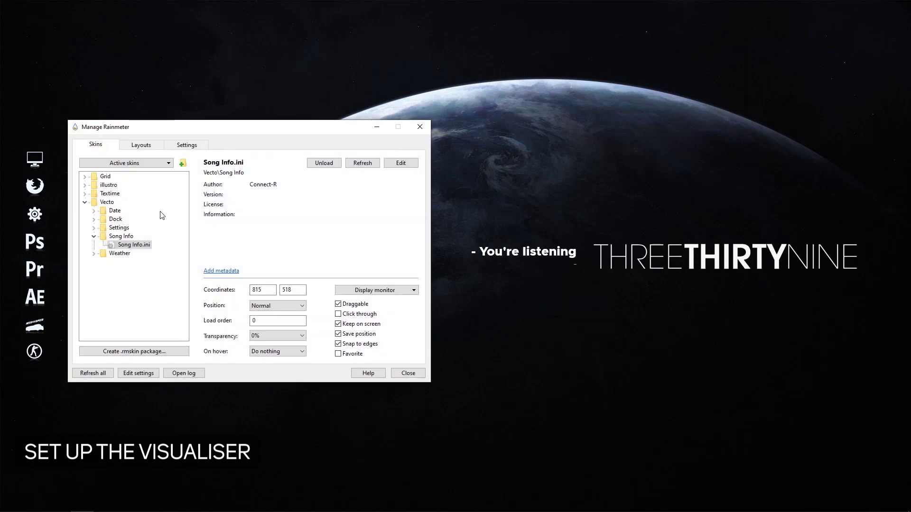
left_click(94, 228)
left_click(117, 237)
double_click(124, 237)
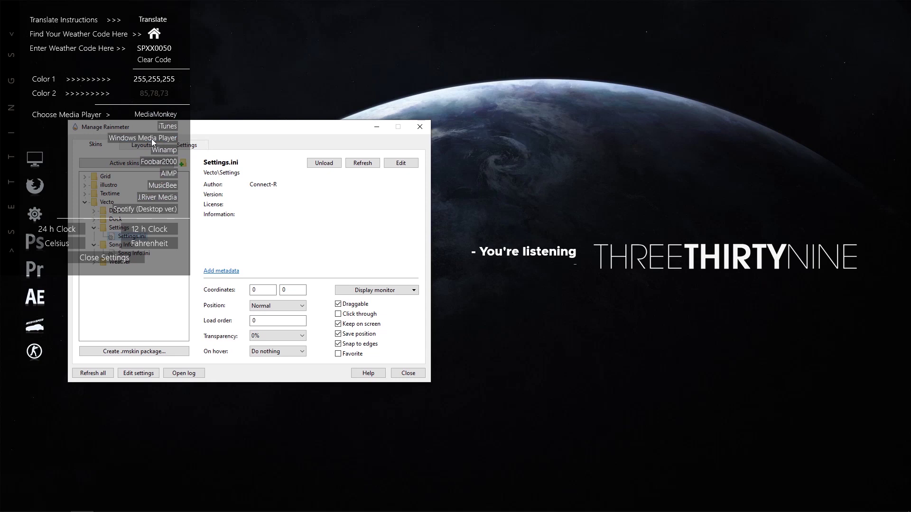
left_click(105, 257)
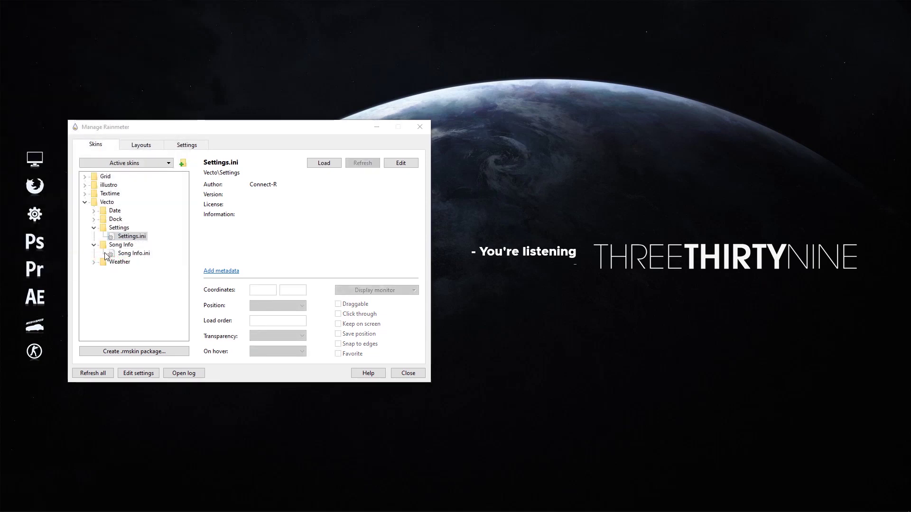
left_click(420, 127)
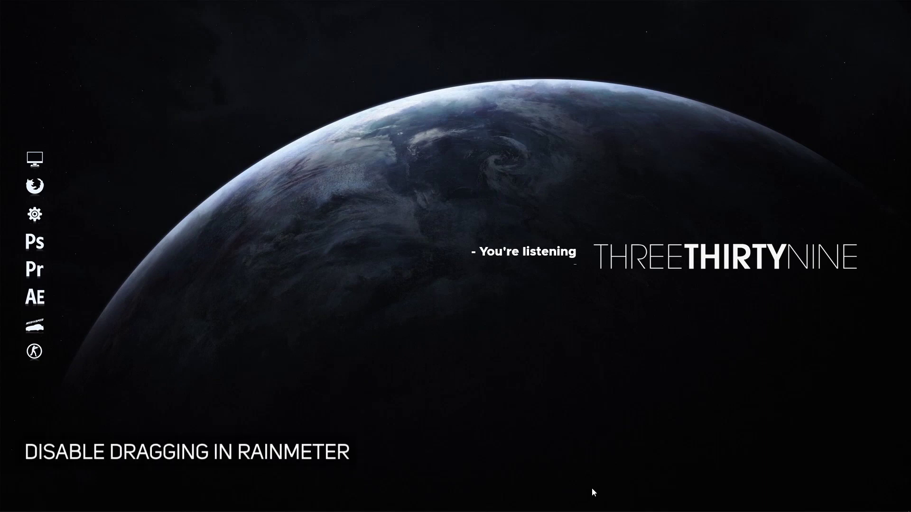
Disable dragging for all Rainmeter skins
left_click(815, 503)
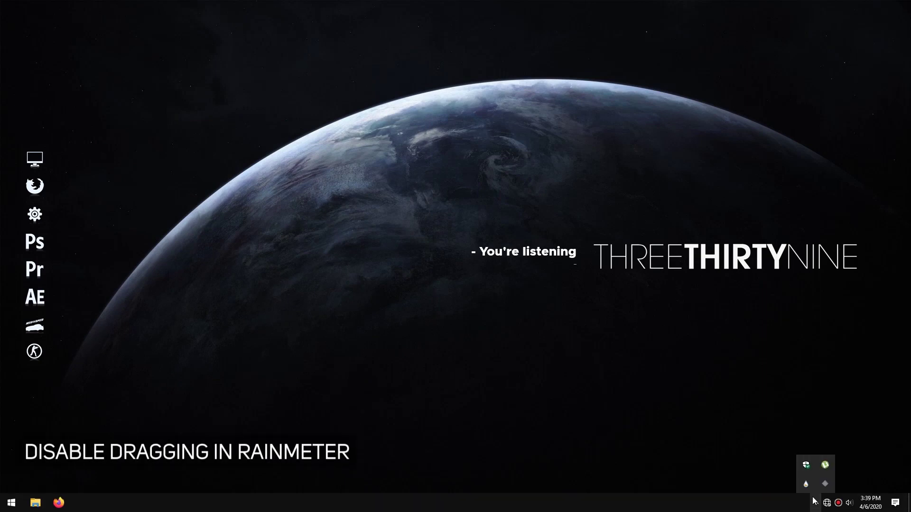
right_click(807, 485)
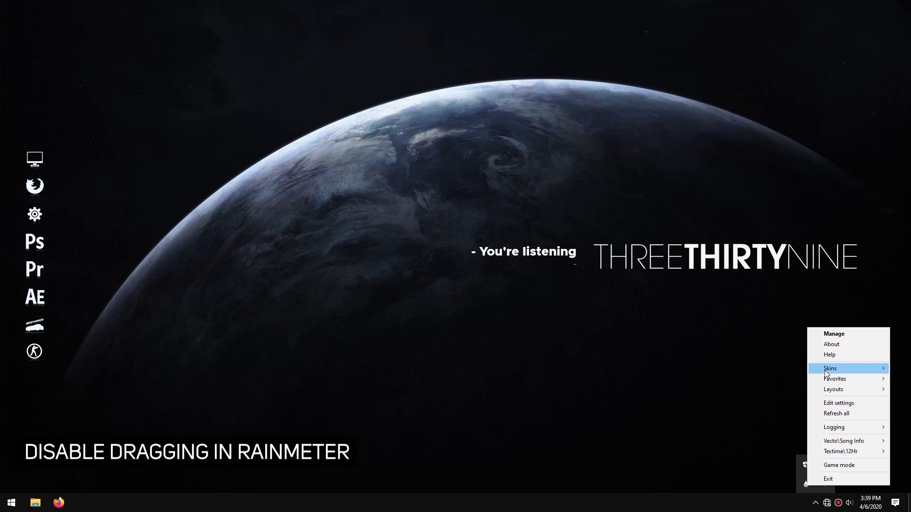
mouse_move(827, 373)
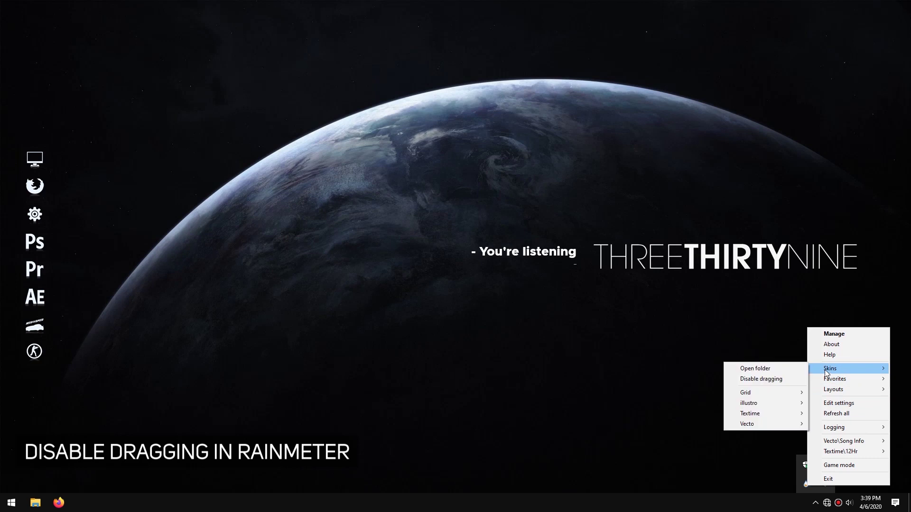
left_click(746, 383)
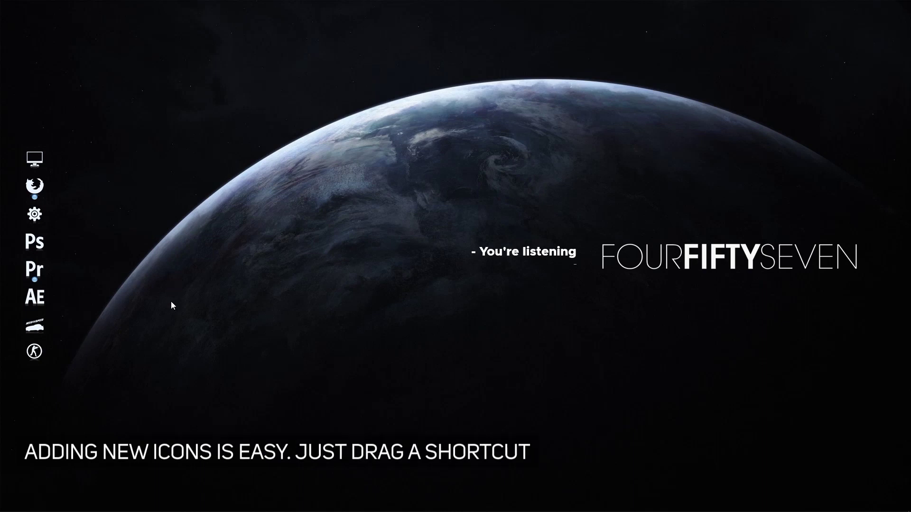
Search for 7-Zip File Manager, open its file location and add its shortcut to the end of the dock
key("super")
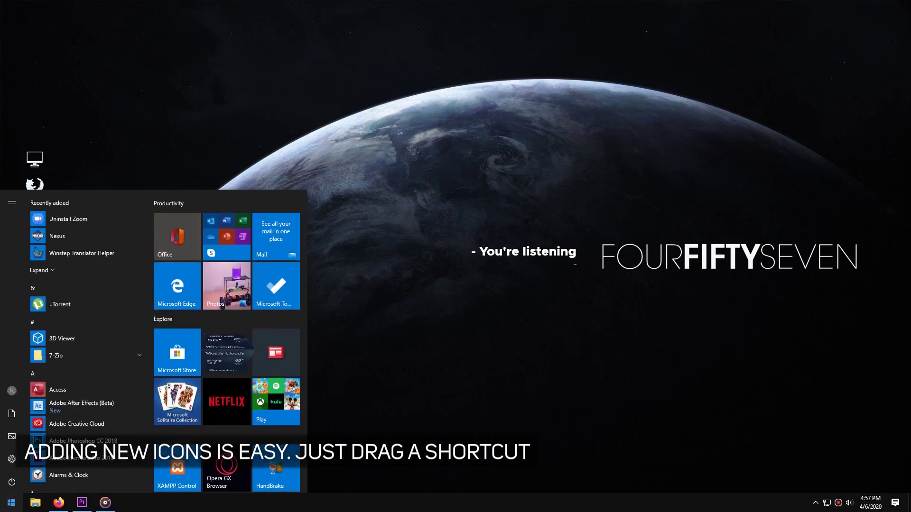
type("7")
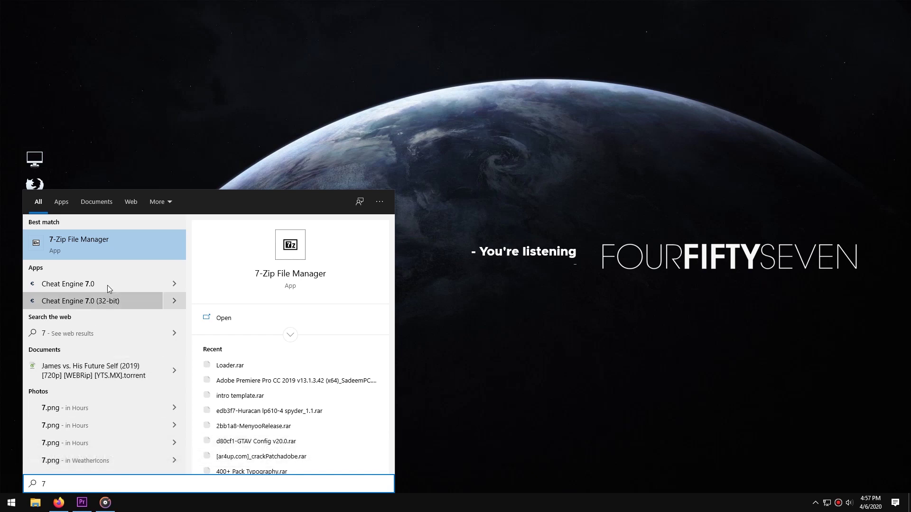
right_click(119, 250)
left_click(181, 268)
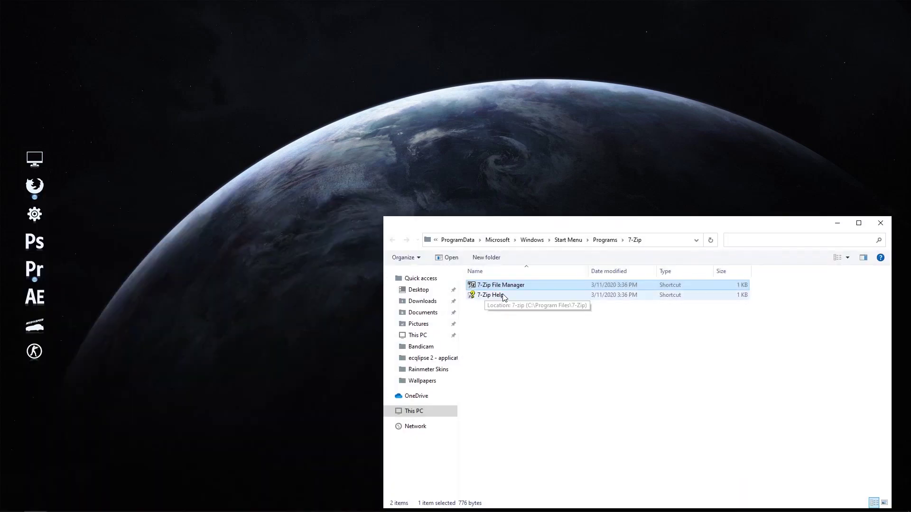
left_click_drag(498, 287, 38, 363)
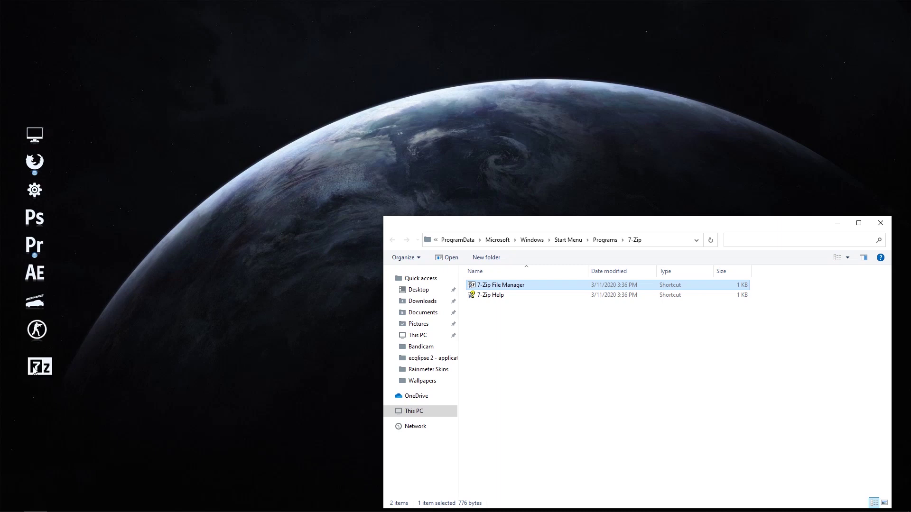
Remove the 7-Zip item from the dock and close the 7-Zip folder window
right_click(35, 370)
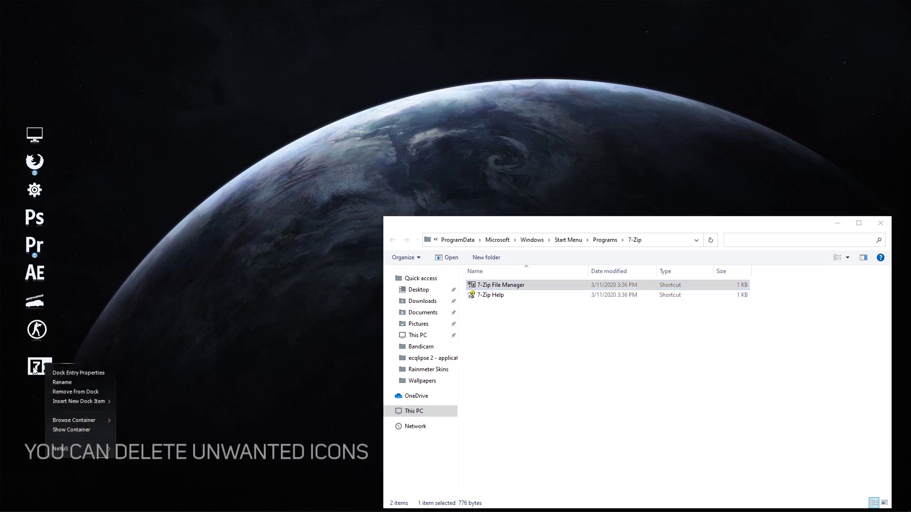
left_click(78, 394)
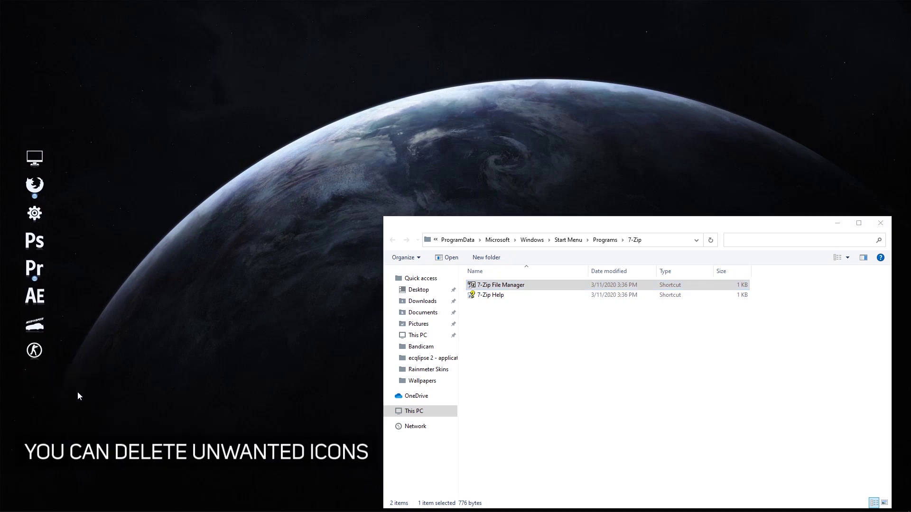
left_click(880, 223)
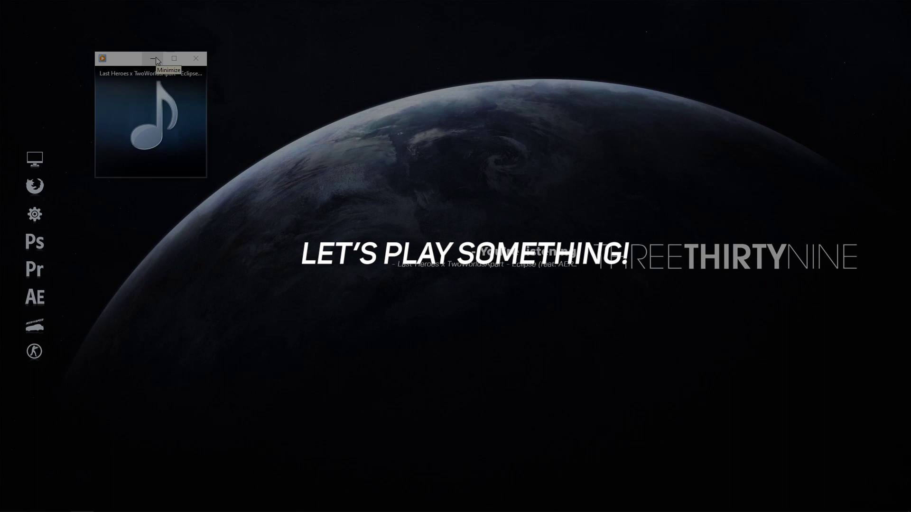
Minimize the media player window while the song keeps playing
left_click(157, 59)
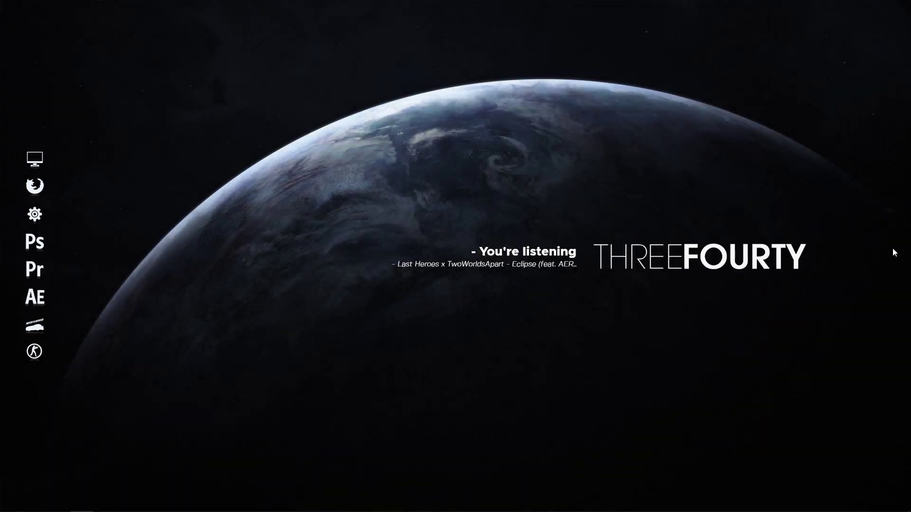